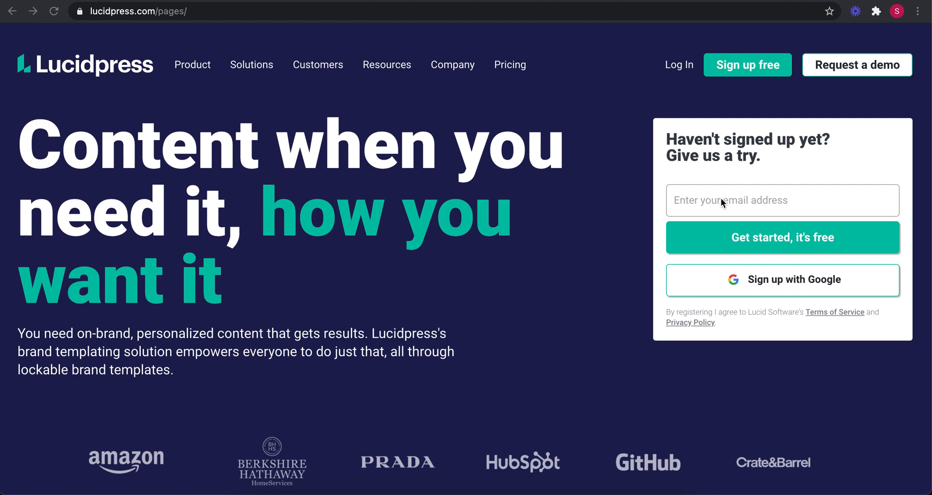
Step: Log in to the Lucidpress account with the account email address and password
click(682, 68)
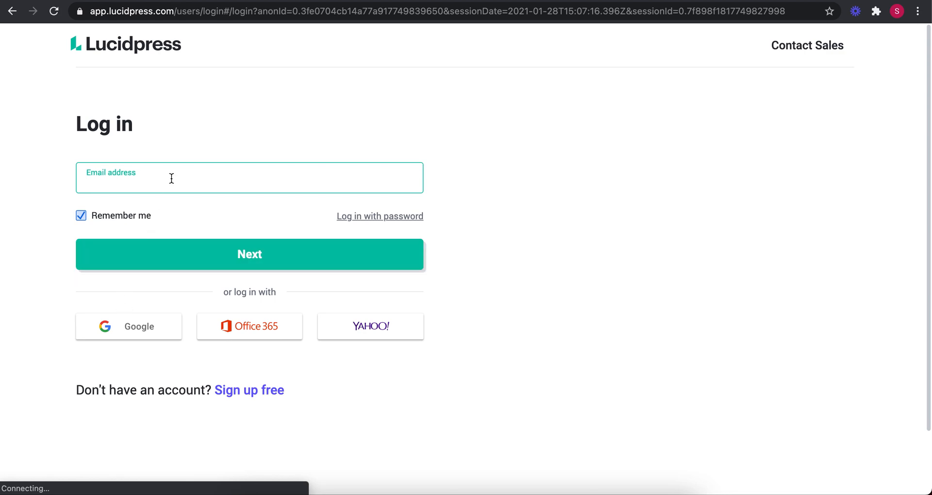
click(170, 177)
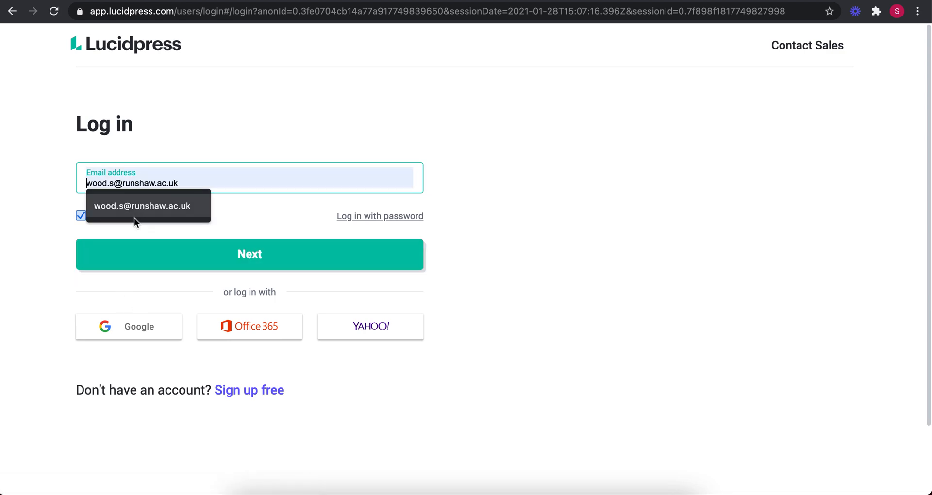
click(134, 209)
click(220, 257)
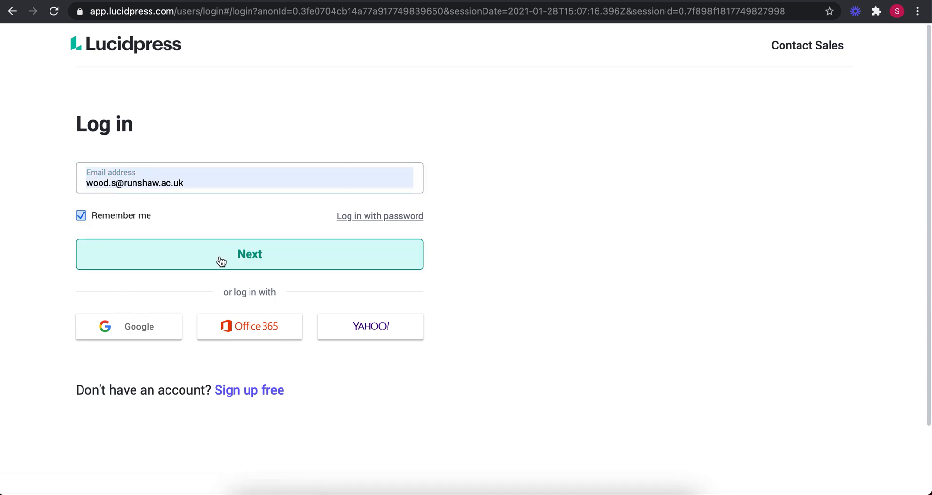
text(••••••••••)
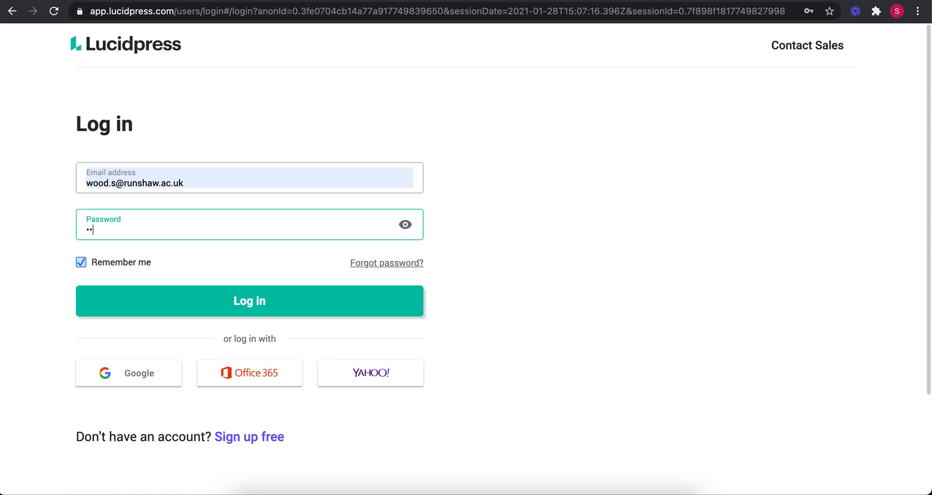
text(••••)
key(Return)
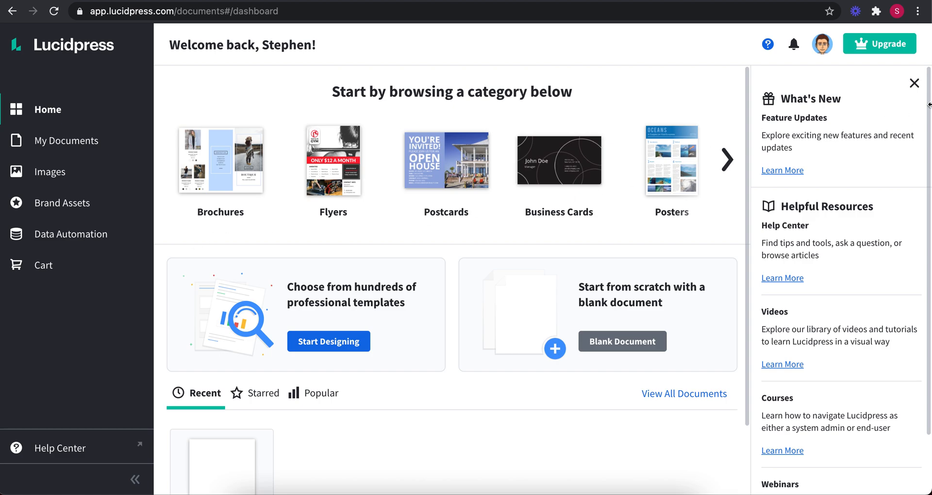
Step: Dismiss the What's New information, browse the template categories and create a blank document from scratch
click(914, 84)
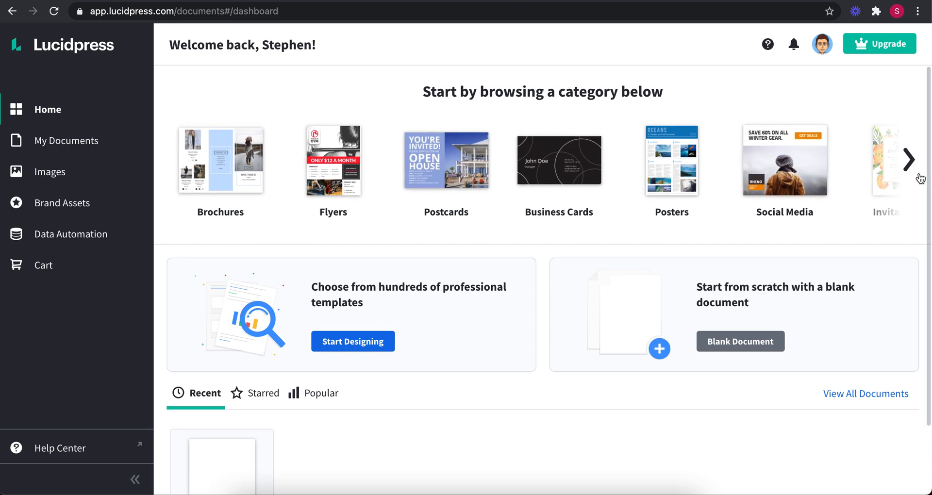
click(911, 162)
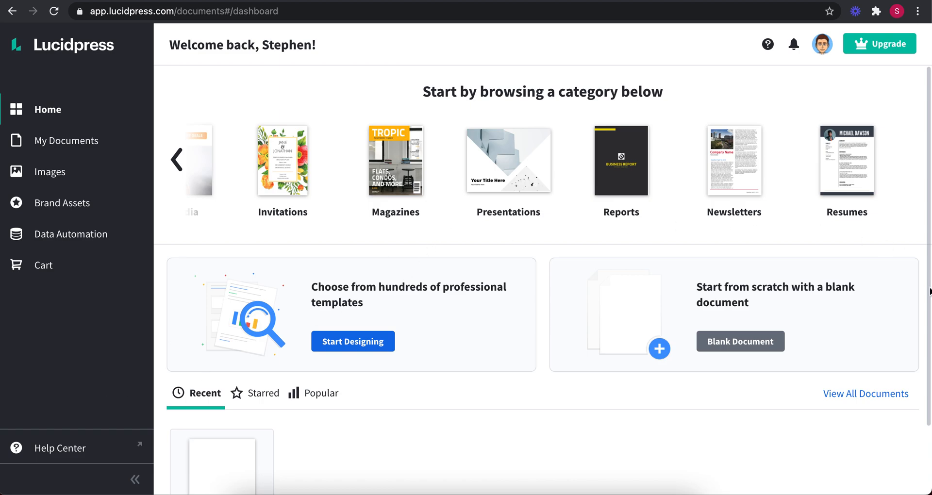
click(737, 344)
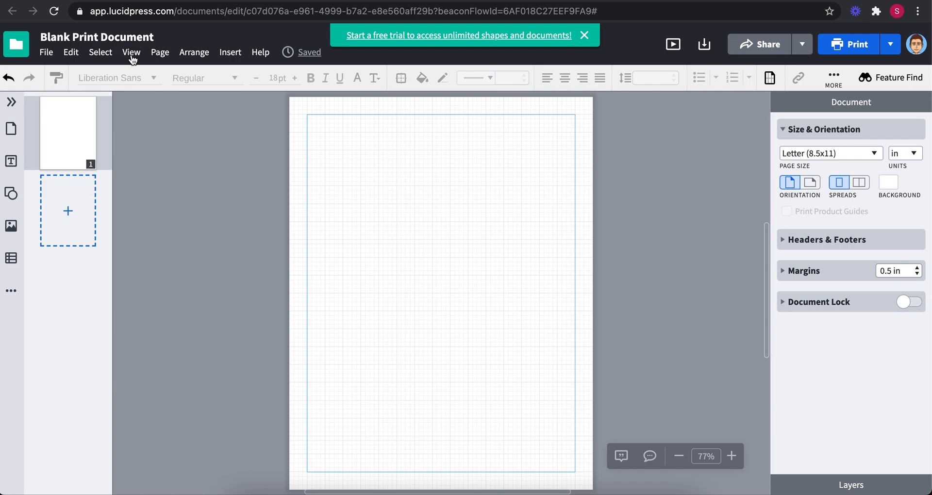
Step: Set the document's page size to A4 (8.268x11.693) and add a second page
click(864, 156)
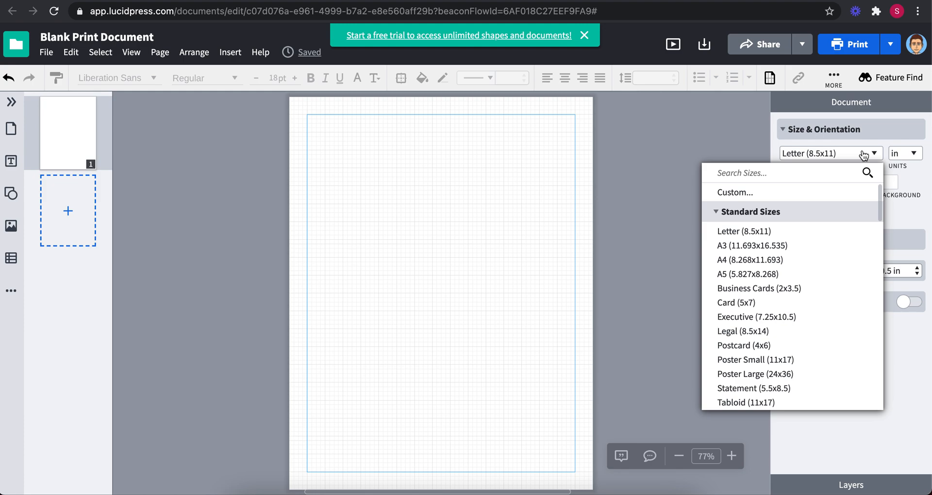
click(745, 262)
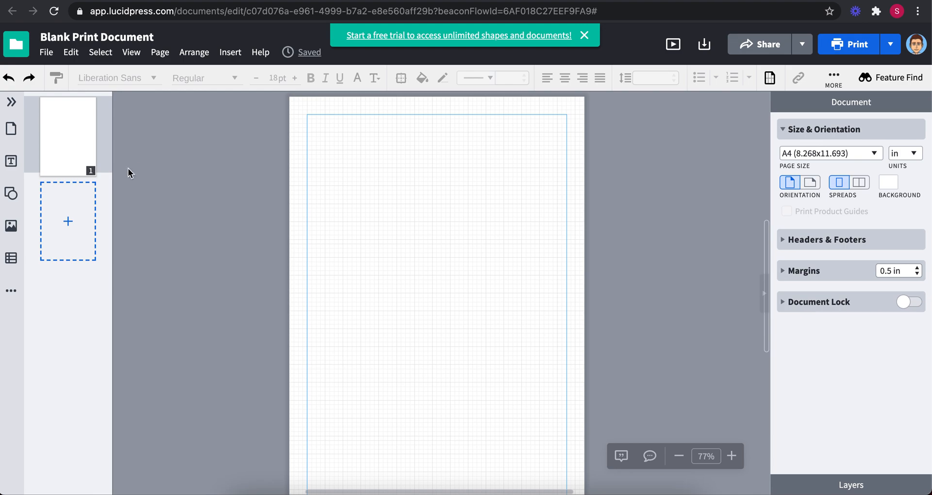
click(68, 222)
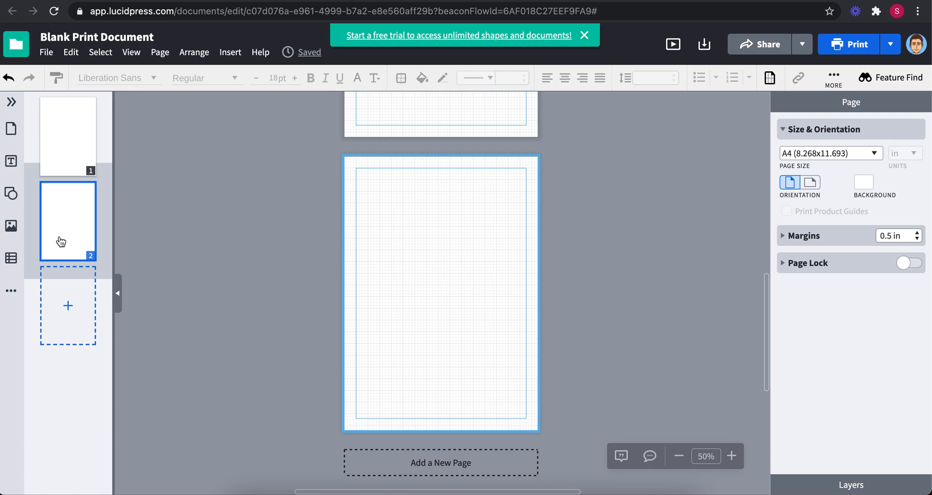
Step: Change page 2 to A3 (11.693x16.535) in landscape orientation
click(814, 185)
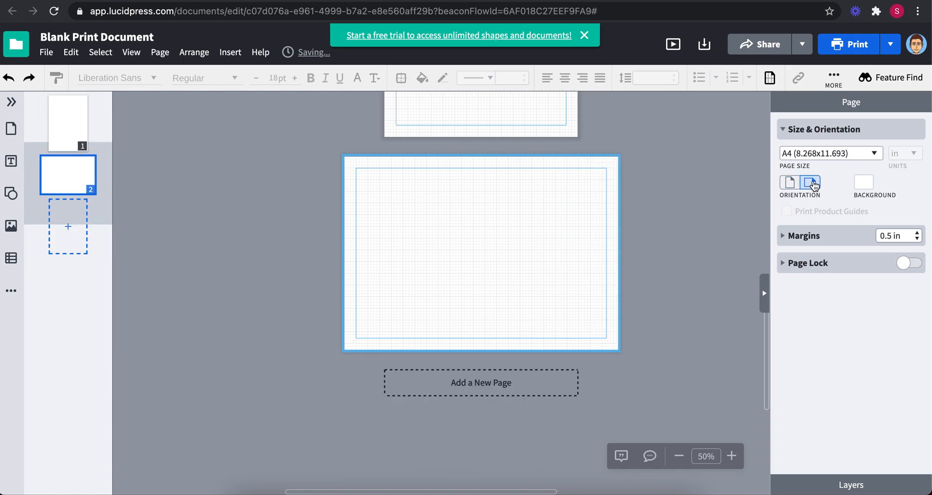
click(830, 155)
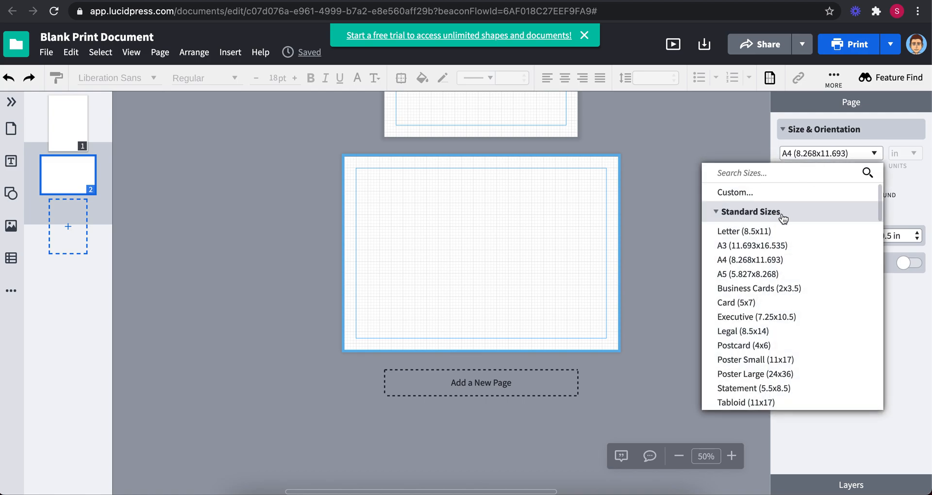
click(757, 248)
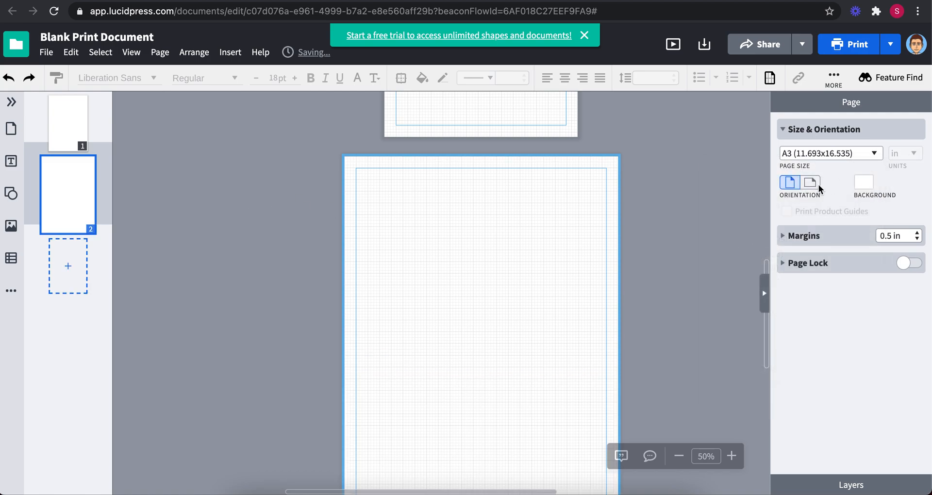
click(810, 182)
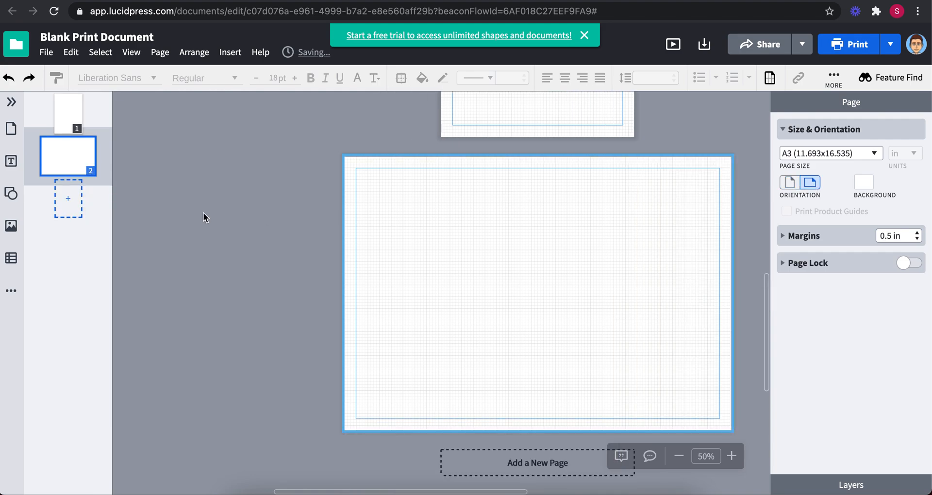
Step: Compare the two pages at 33% zoom and examine the page lock options for page 1
click(679, 456)
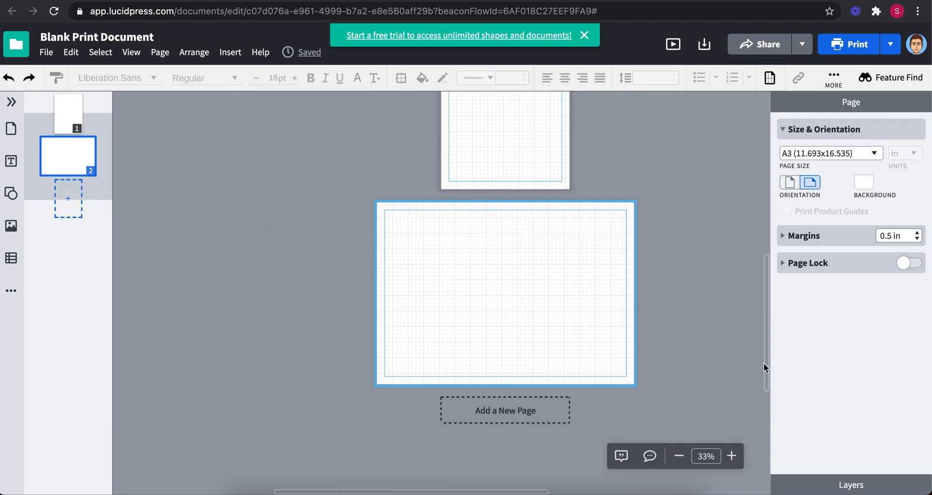
drag(769, 361, 765, 298)
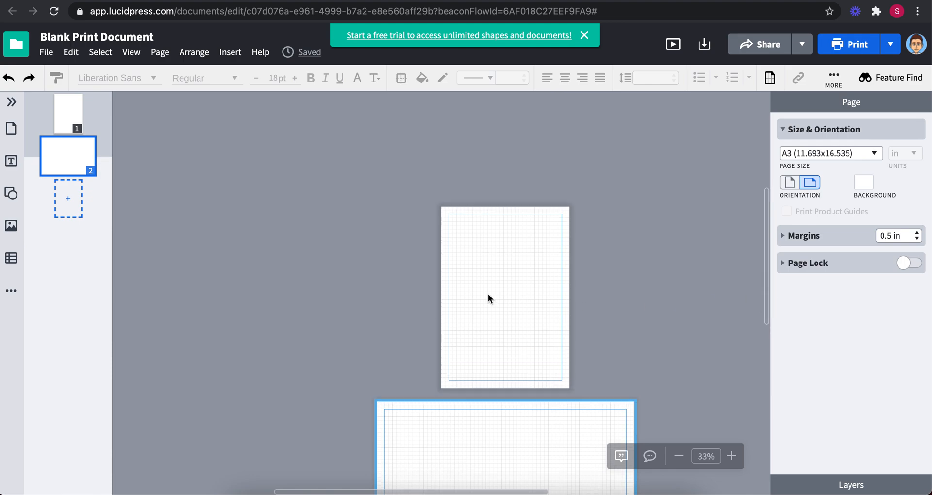
click(500, 292)
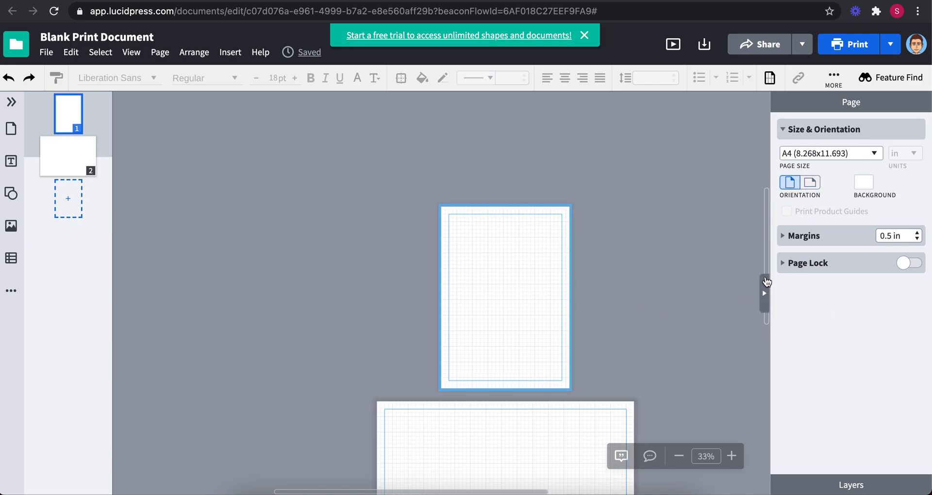
scroll(765, 257, down, 3)
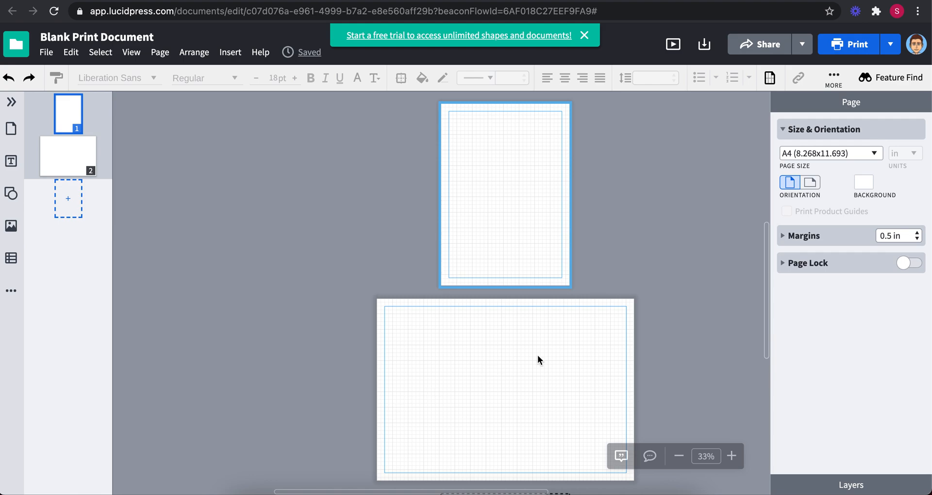
click(785, 271)
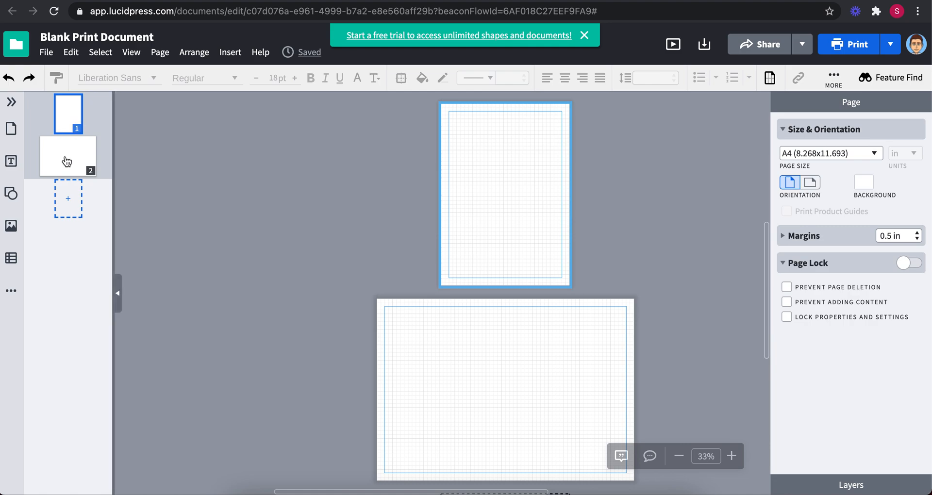
click(616, 226)
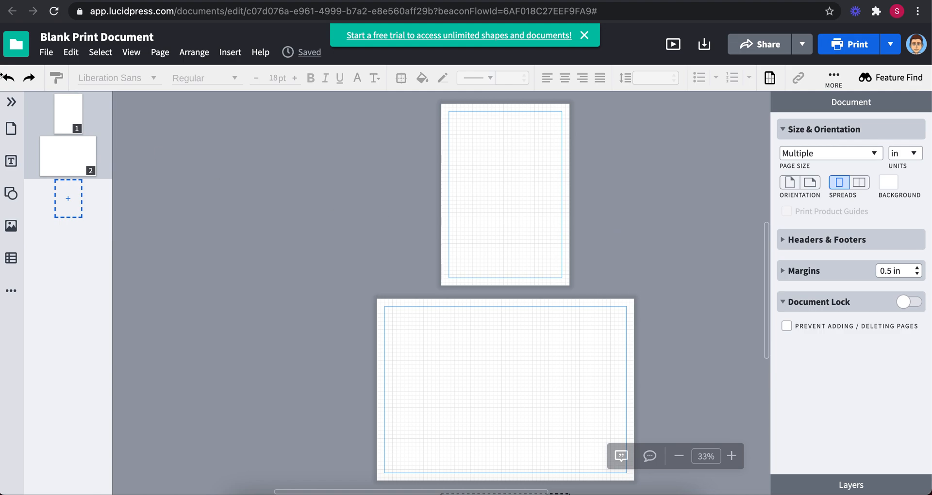
Step: Look through the available page layouts, text styles, shapes and image sources
click(12, 103)
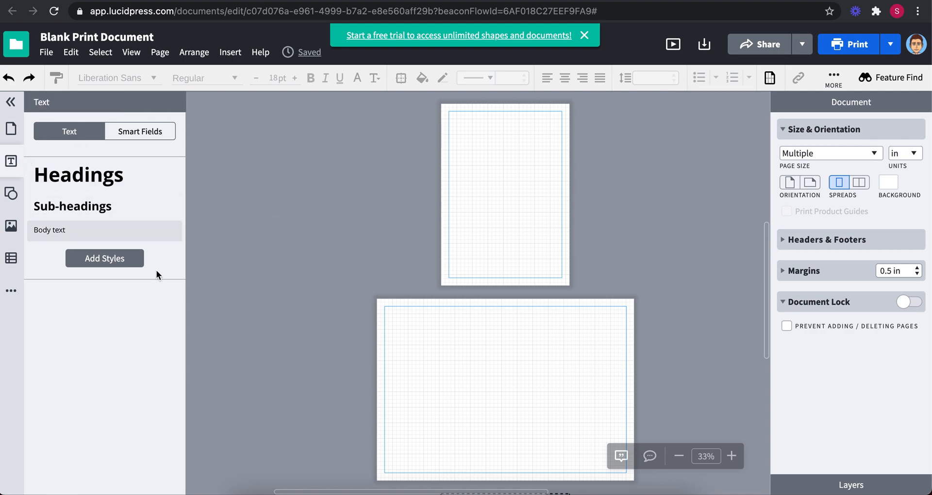
click(11, 102)
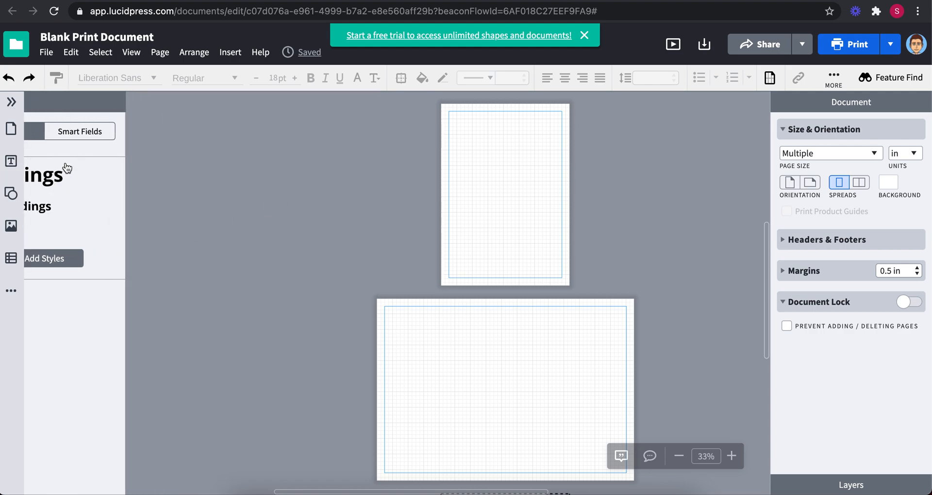
click(11, 135)
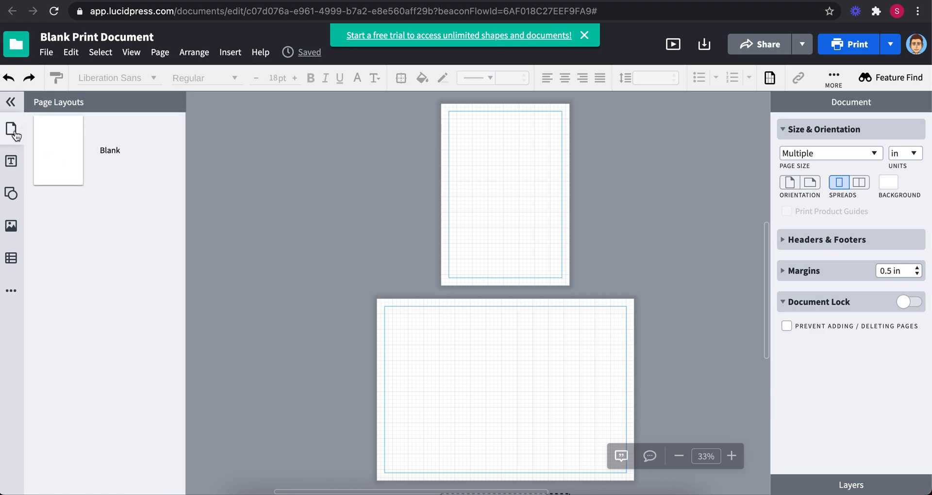
click(10, 161)
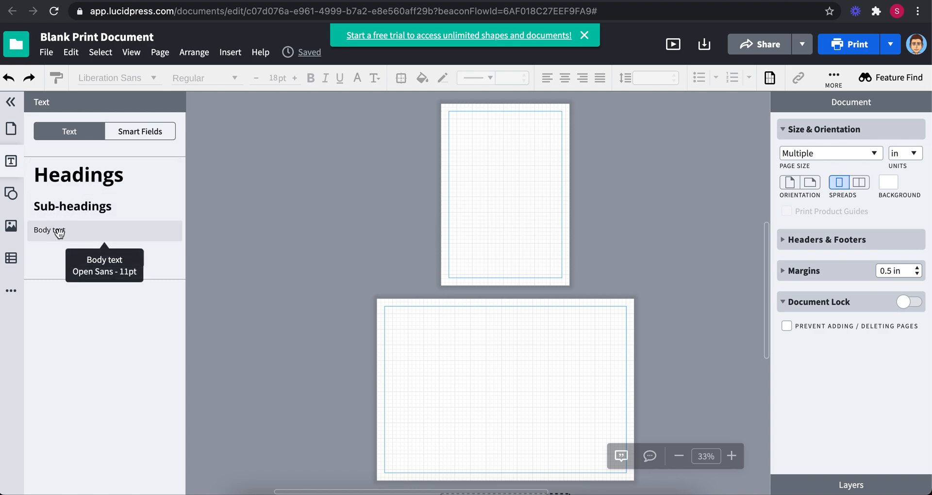
click(10, 200)
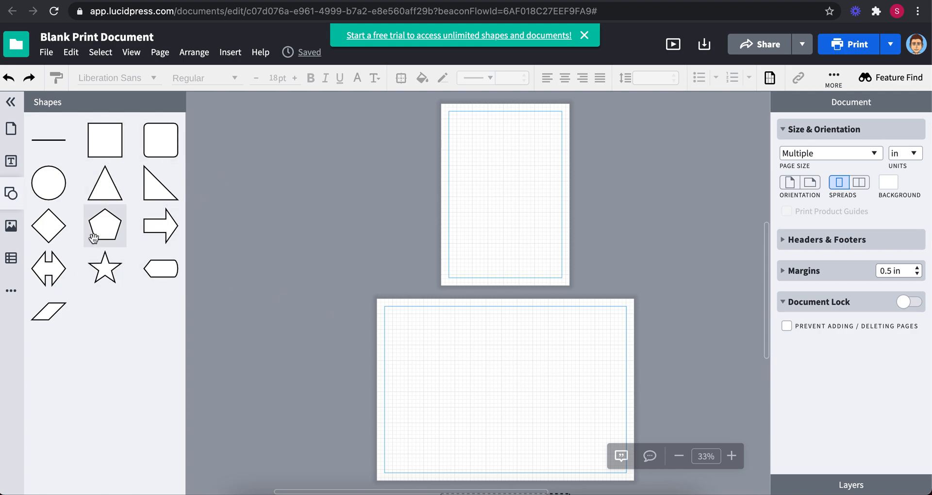
click(12, 227)
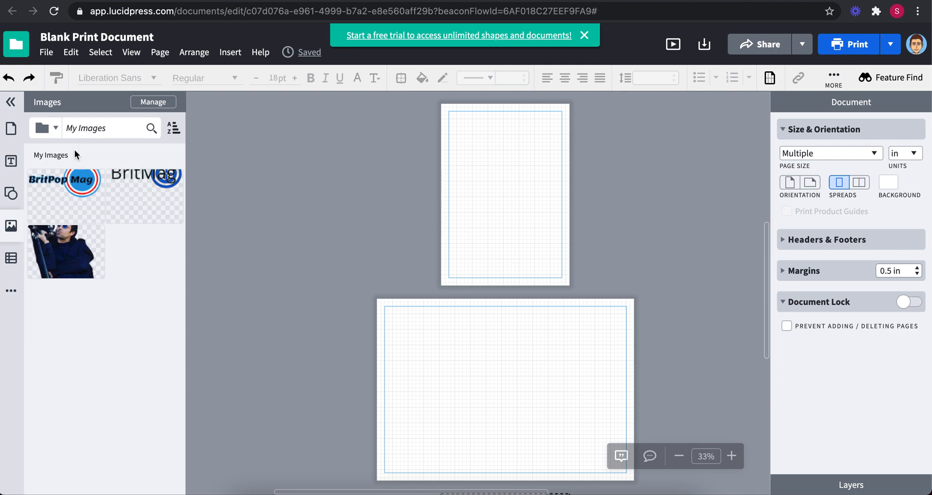
click(57, 127)
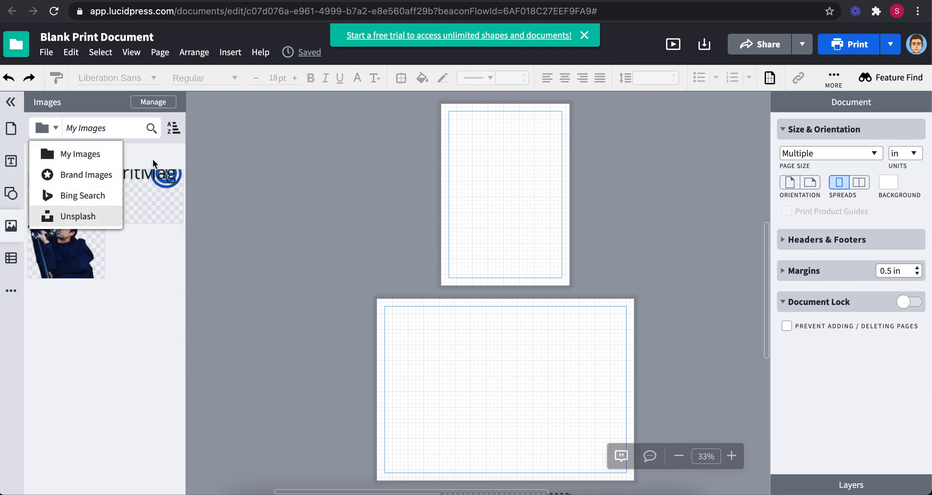
click(89, 106)
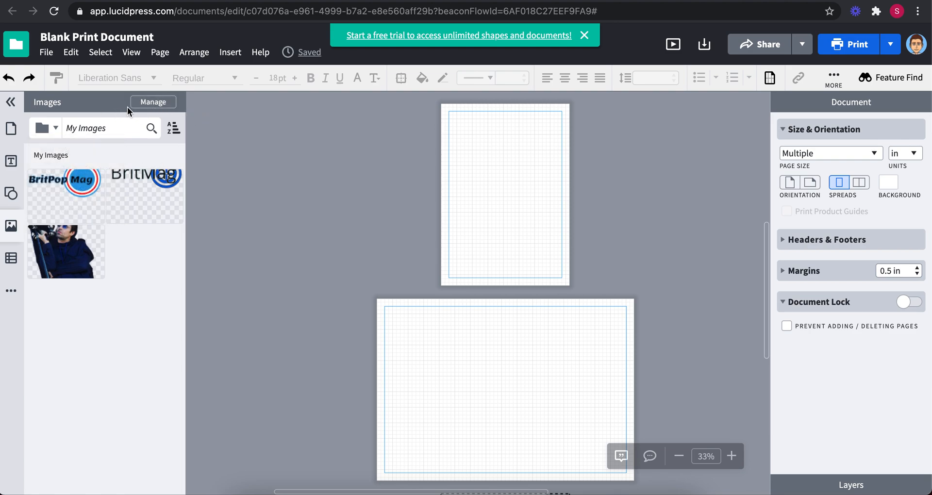
Step: Upload cef05fb31e40f834593af7a40610ca42.jpg from the Sourced Images folder to My Images
click(155, 102)
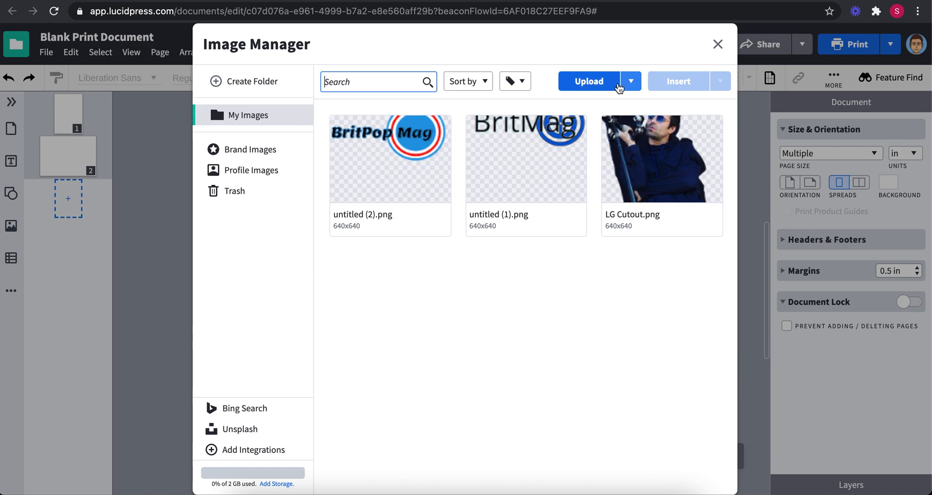
click(631, 84)
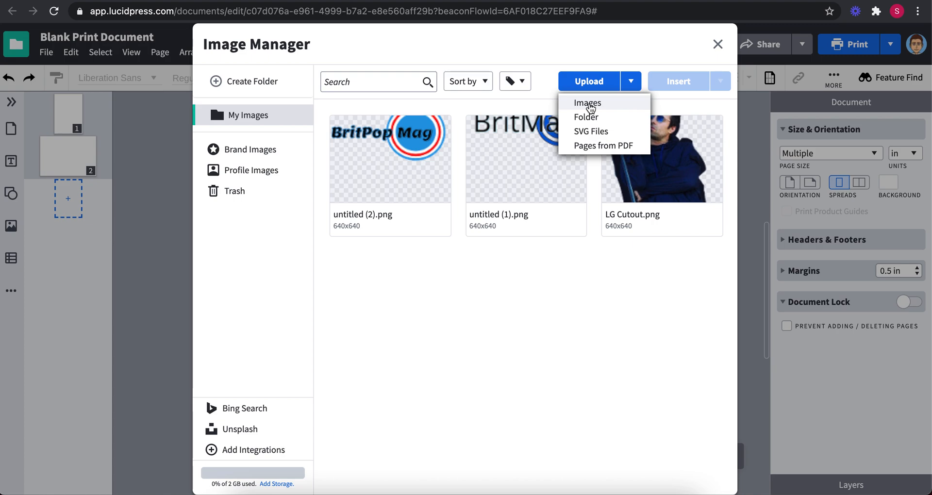
click(590, 105)
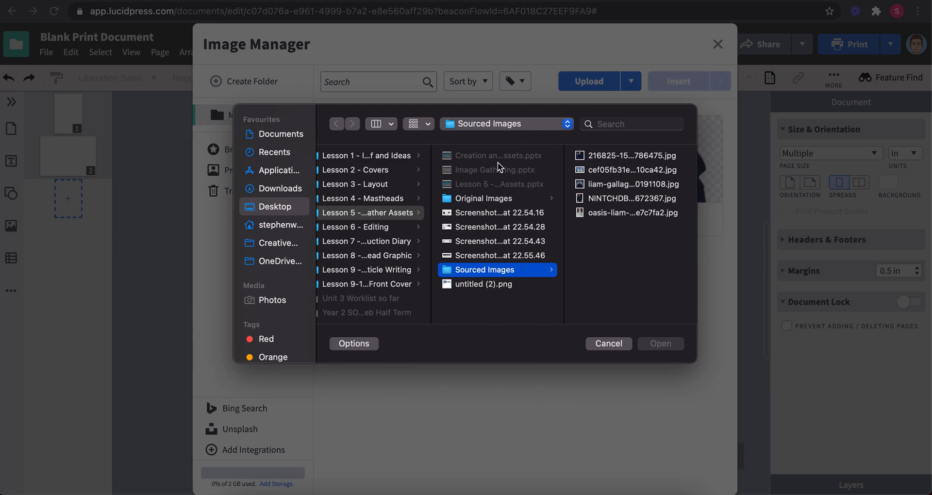
drag(636, 230, 640, 156)
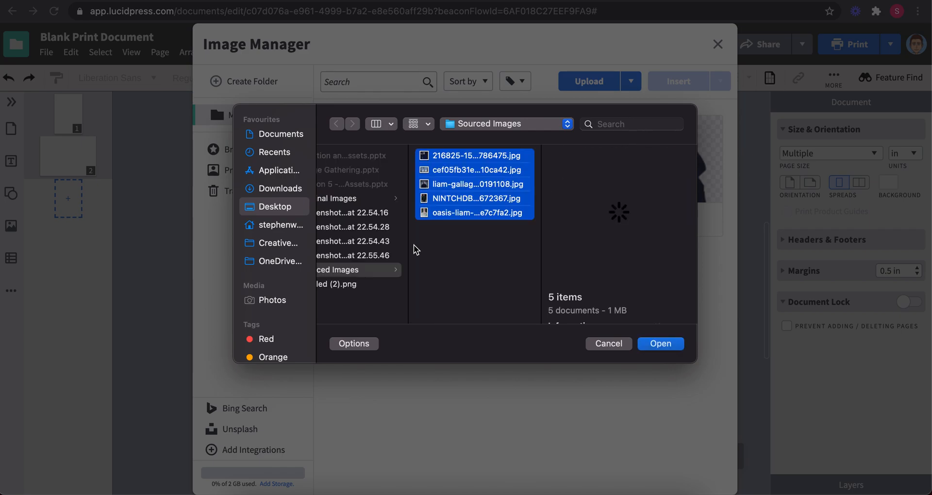
click(336, 198)
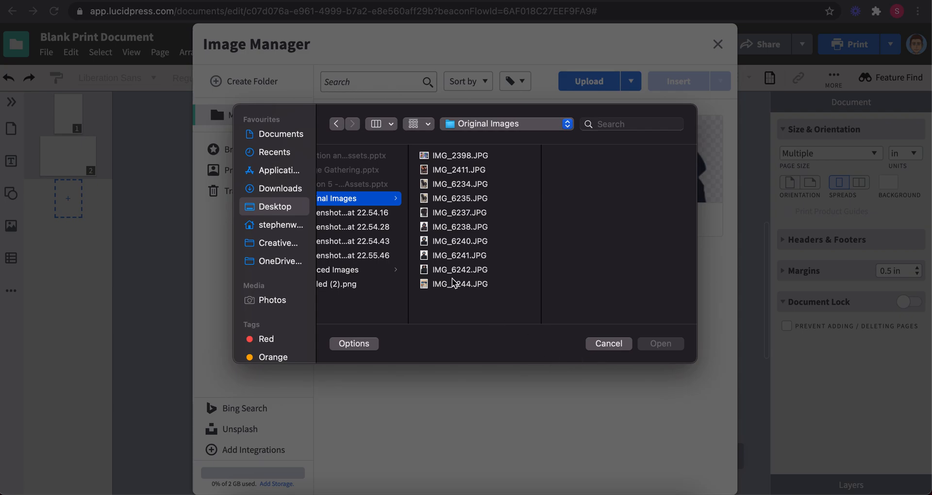
click(357, 268)
click(514, 171)
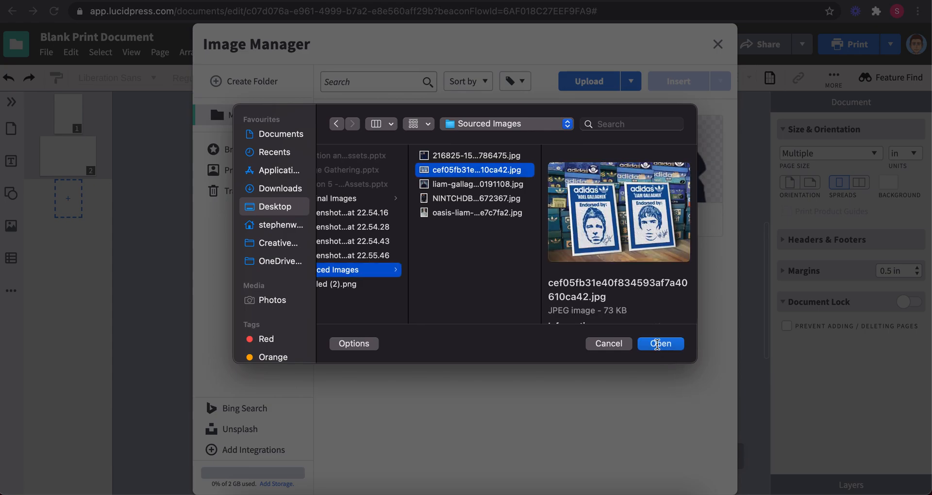
click(659, 346)
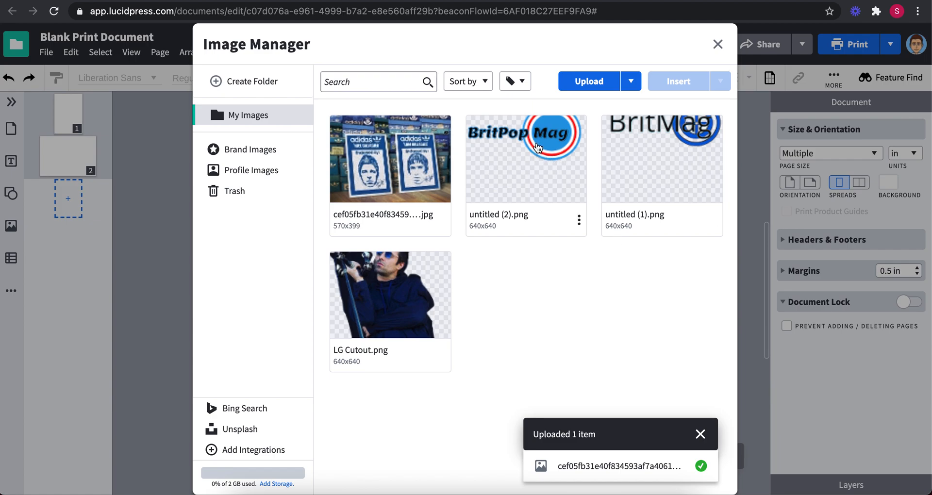
Step: Insert the BritPop Mag logo, untitled (2).png, place it at the top of page 1 and enlarge it to span the page width
click(538, 147)
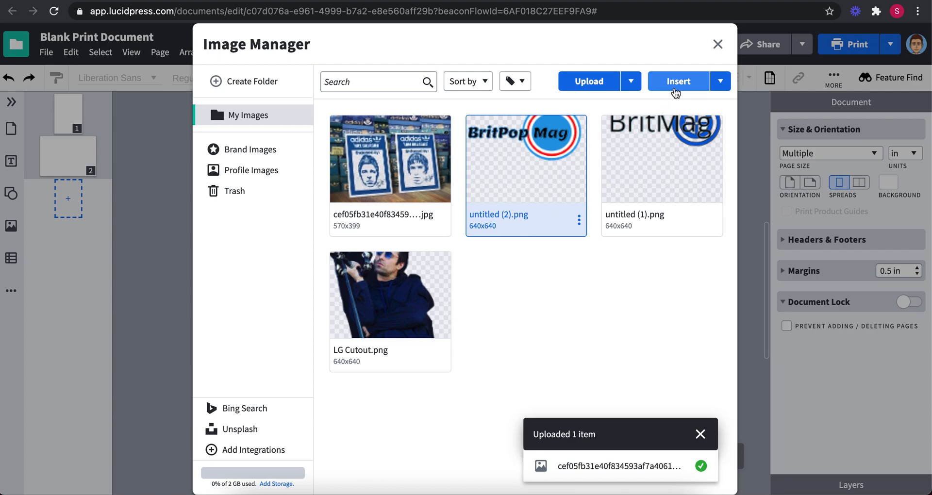
click(675, 93)
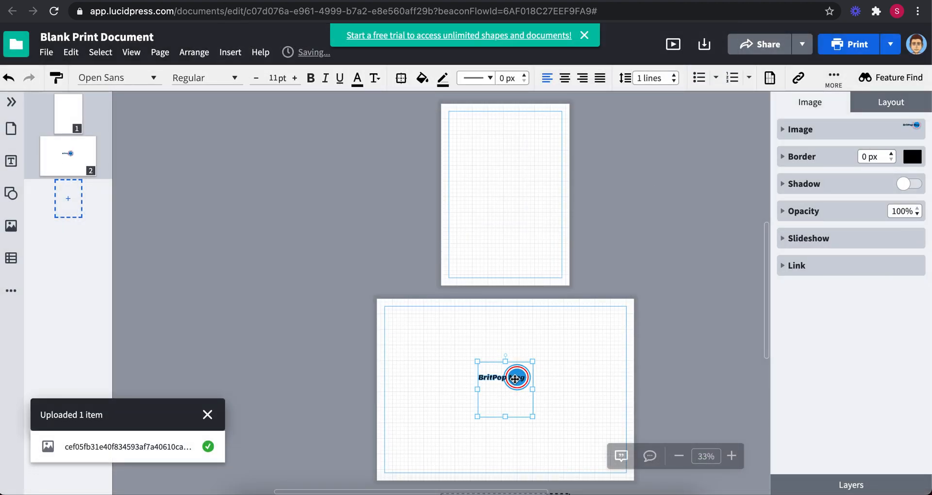
drag(515, 379, 477, 157)
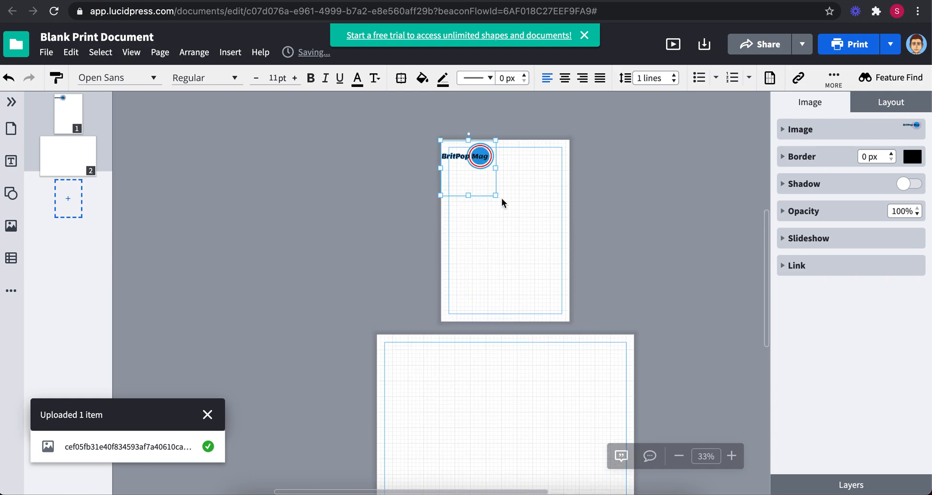
drag(497, 196, 577, 245)
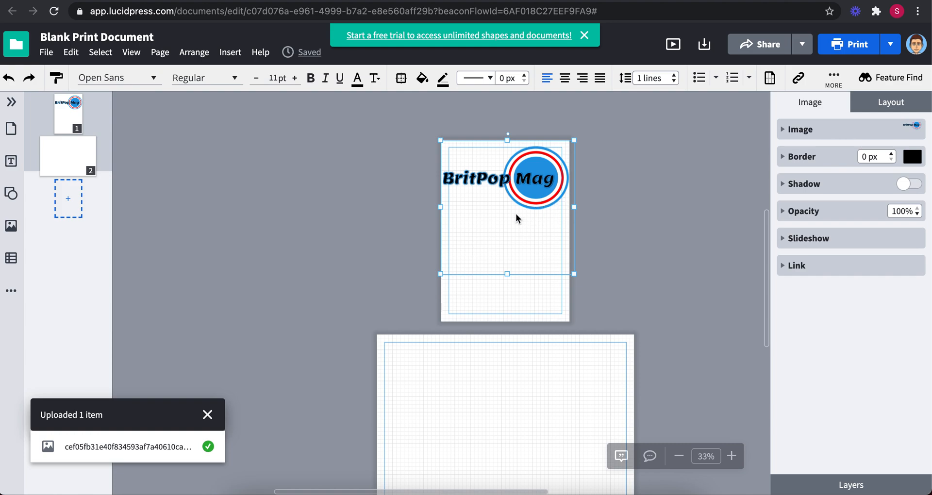
click(309, 262)
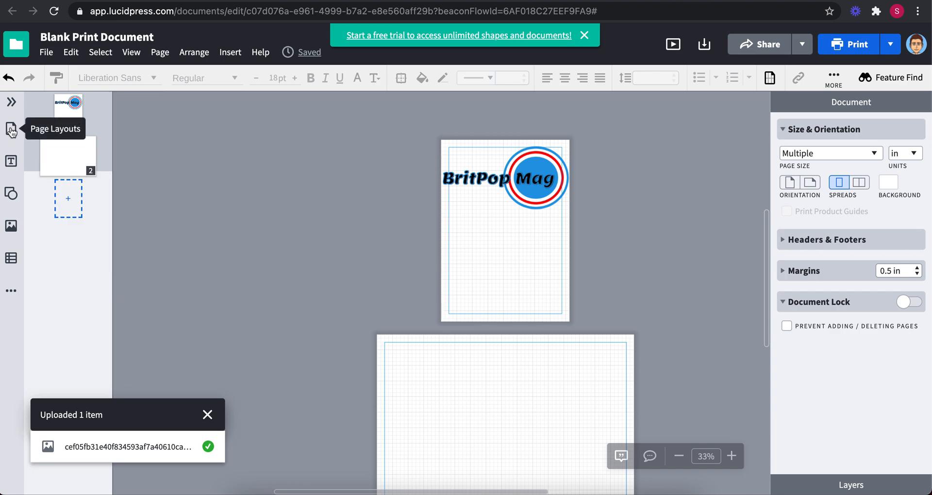
Step: Add a Headings text box and place it on page 1 below the BritPop Mag logo
click(10, 161)
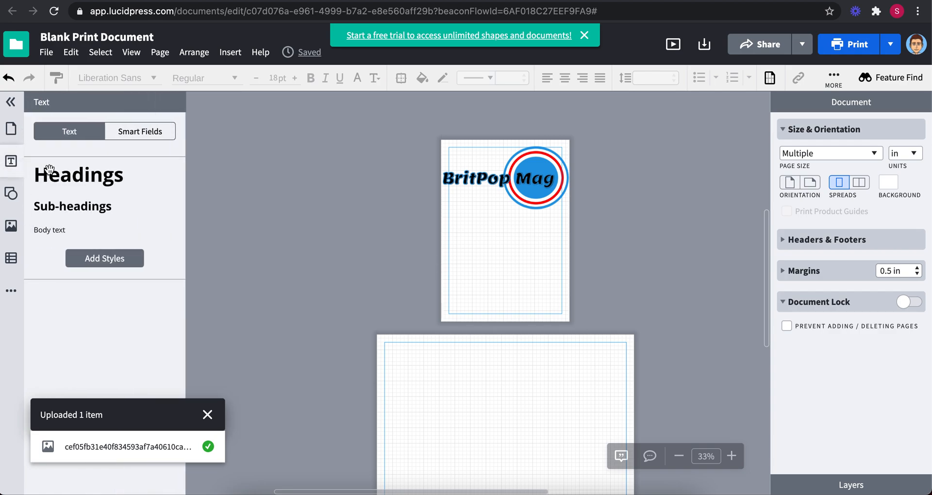
click(84, 189)
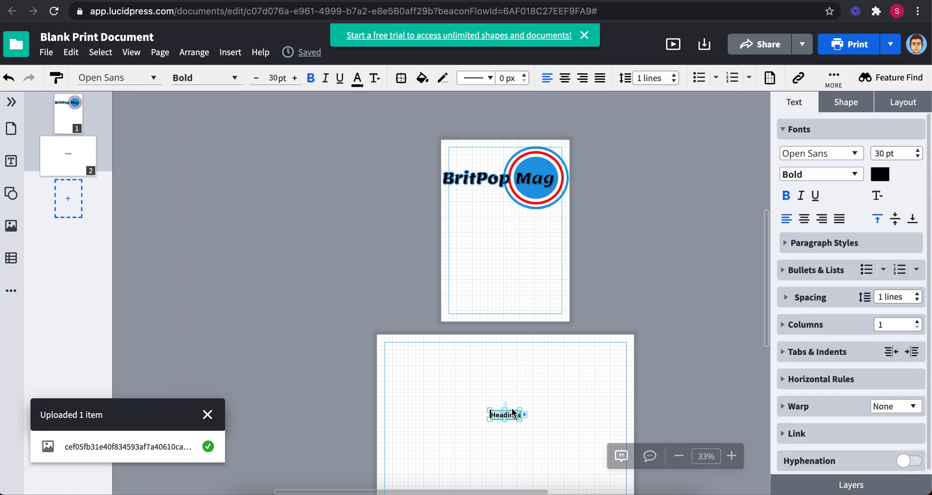
click(731, 457)
click(732, 456)
click(731, 456)
scroll(671, 428, down, 8)
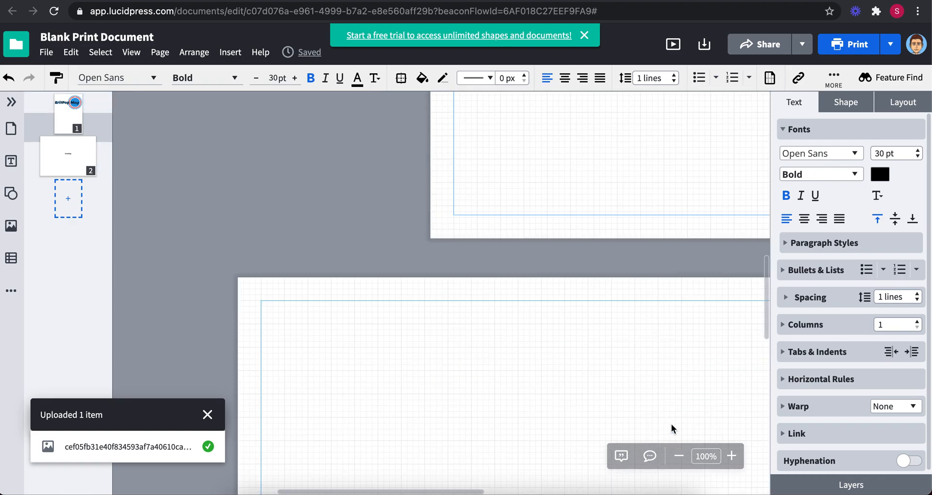
click(637, 230)
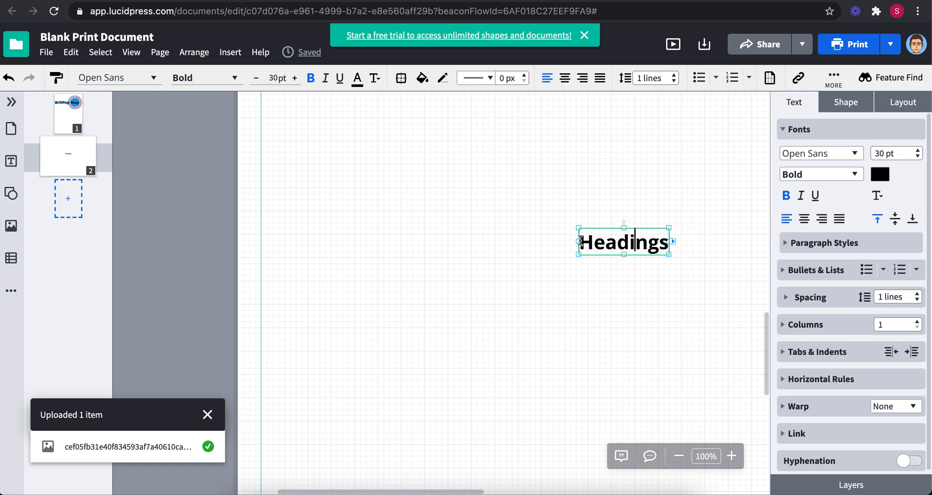
click(695, 273)
drag(650, 242, 659, 295)
click(683, 457)
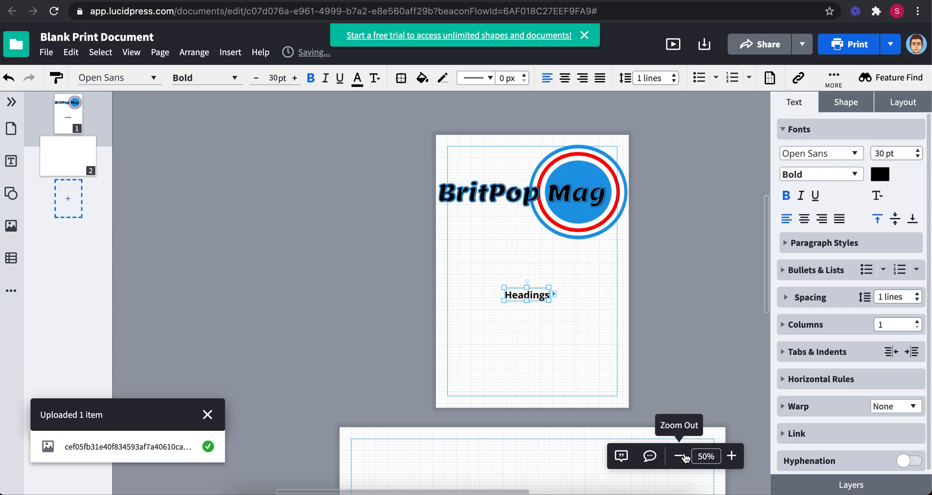
Step: Replace the heading placeholder on page 1 with "Gallagher Speaks Again" followed by a row of dots, widening its box to fit
click(533, 295)
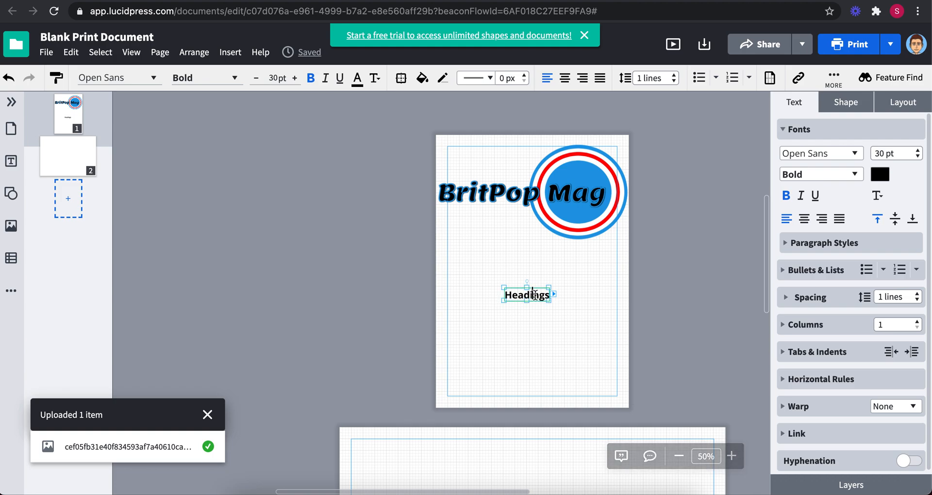
double_click(535, 295)
text(Gallagher)
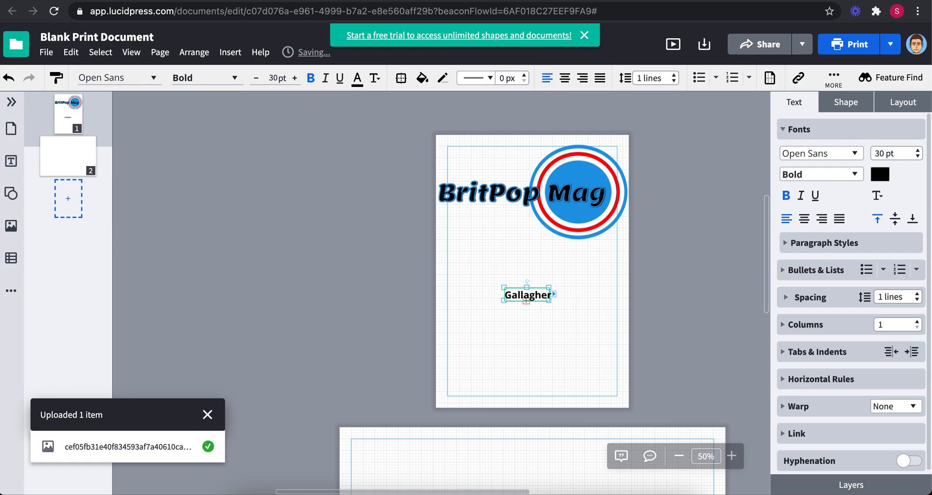
text( sPEAK'S)
drag(550, 313, 485, 315)
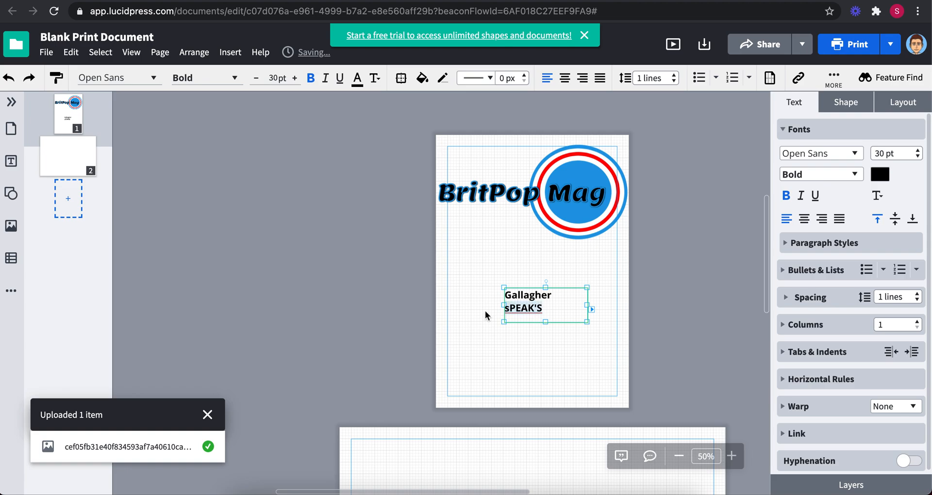
text(Speak)
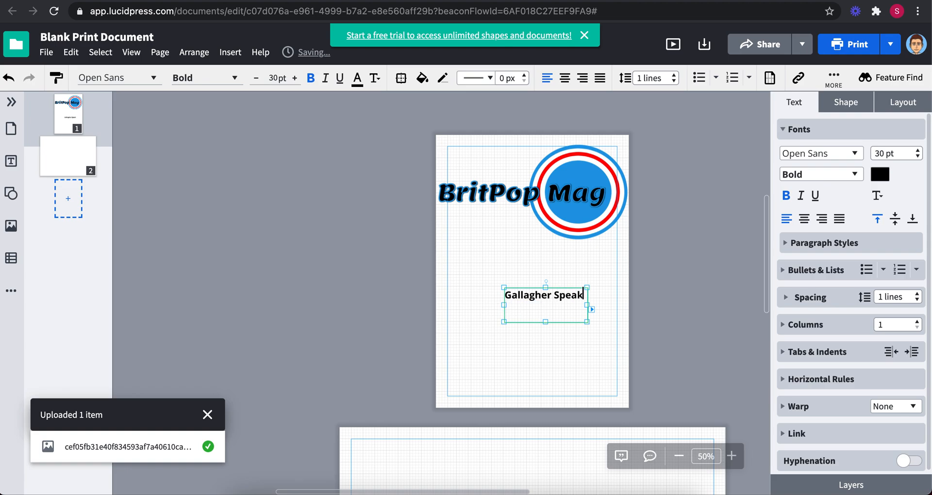
text(s)
text( Agai)
text(n)
key(BackSpace)
text(in)
click(526, 372)
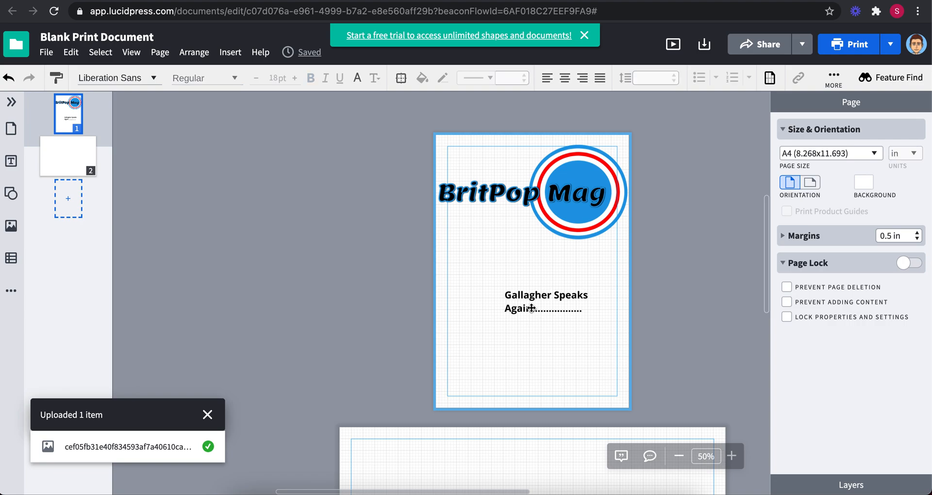
Step: Move the headline up directly beneath the logo and set its font to ChunkFive
drag(526, 297, 511, 263)
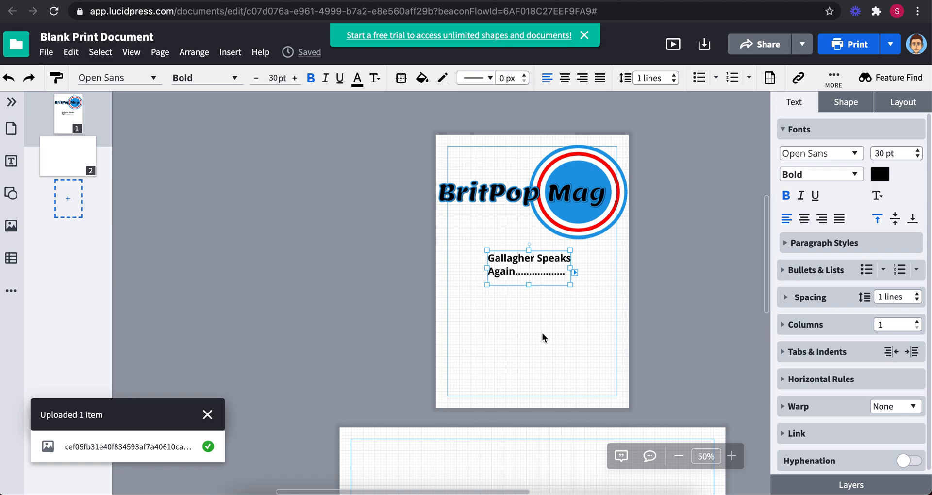
click(500, 259)
double_click(500, 260)
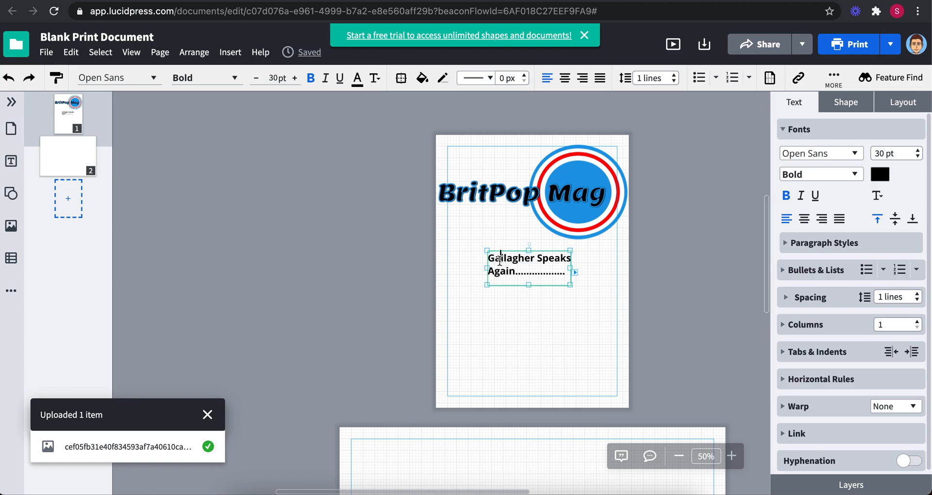
triple_click(500, 261)
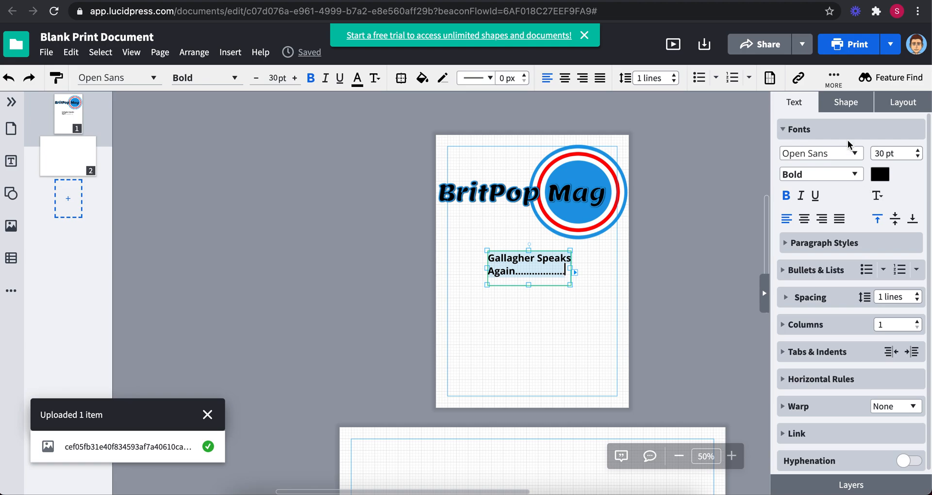
click(854, 154)
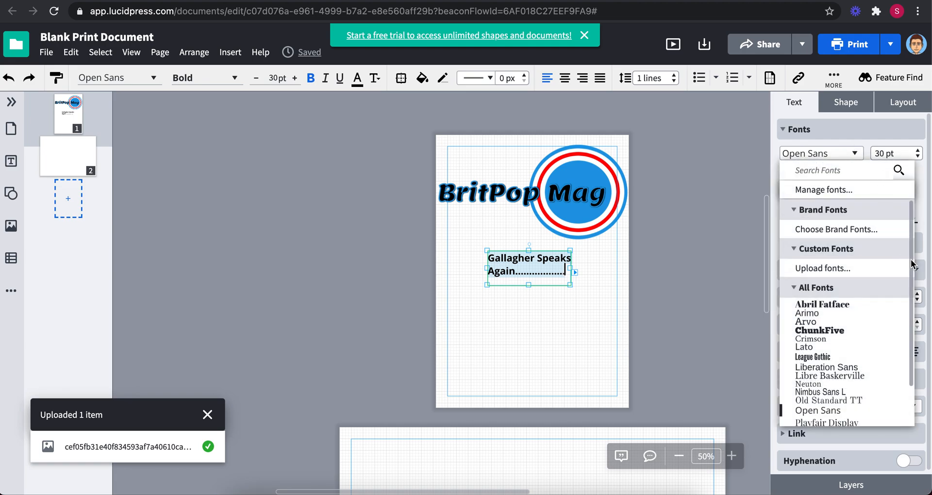
scroll(911, 264, down, 2)
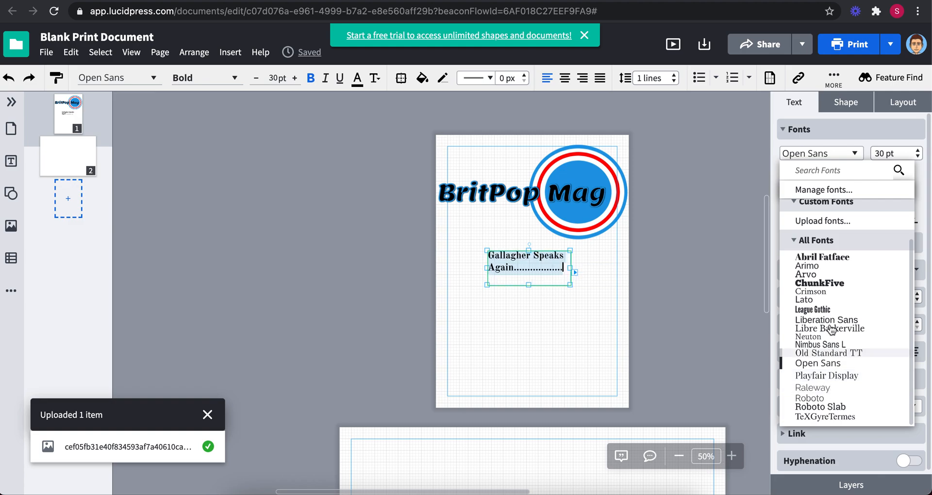
click(816, 286)
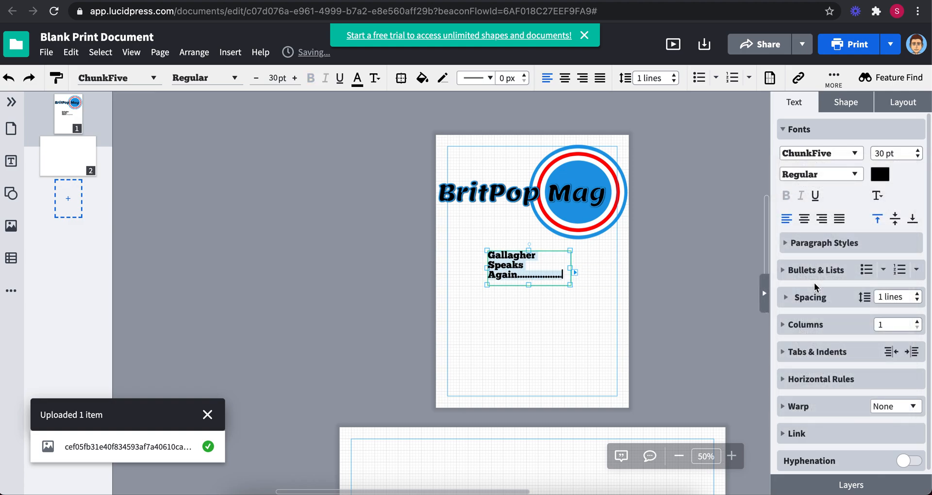
Step: Set the headline's font size to 100 pt and reposition its text box at page 1's left margin, enlarged to show all three lines
click(918, 150)
click(918, 150)
click(918, 150)
click(918, 150)
click(918, 150)
click(918, 150)
click(918, 151)
double_click(918, 151)
click(918, 150)
click(918, 151)
click(882, 154)
text(100)
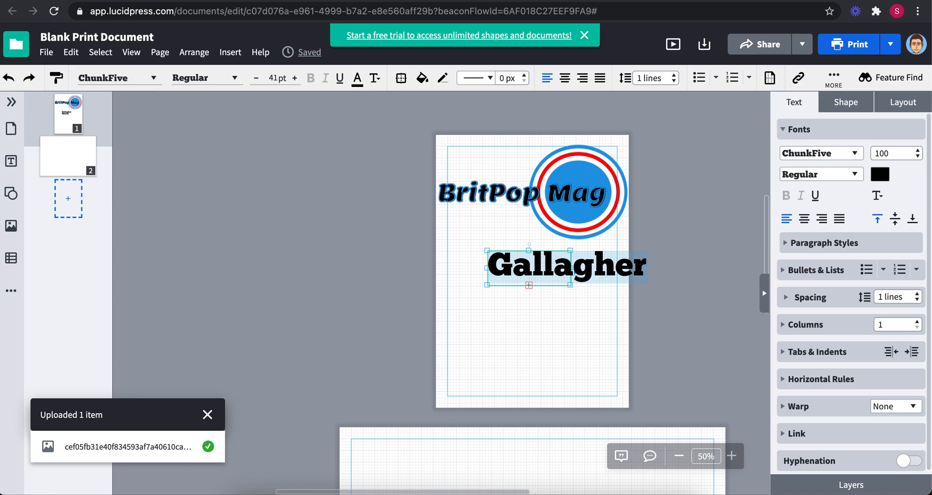
click(555, 334)
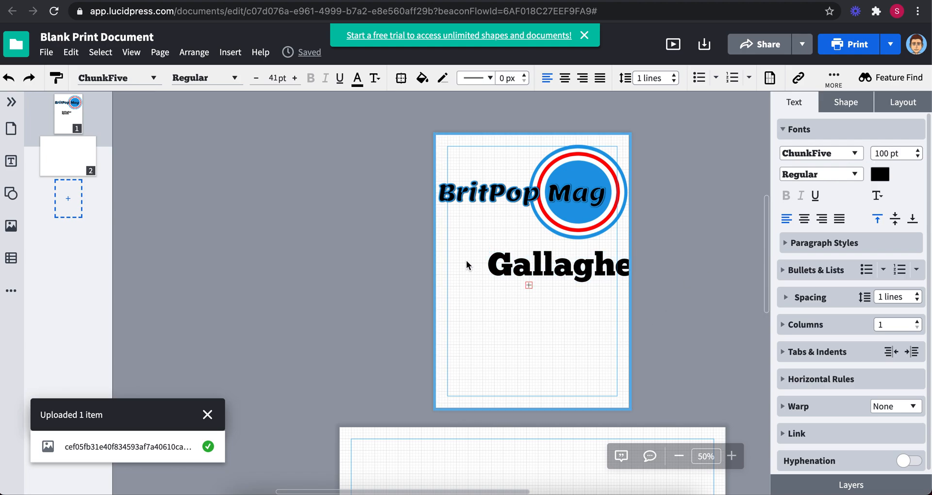
drag(507, 268, 445, 342)
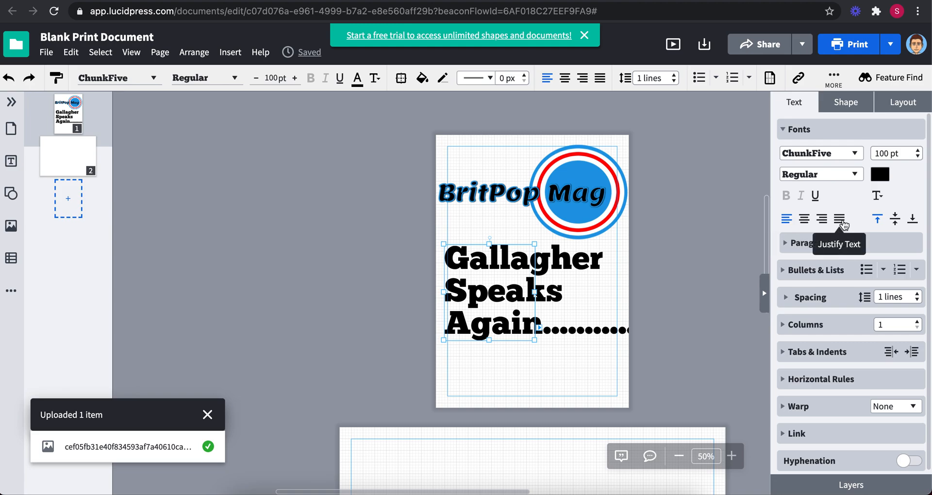
Step: Examine the paragraph style and spacing options for the headline
click(785, 250)
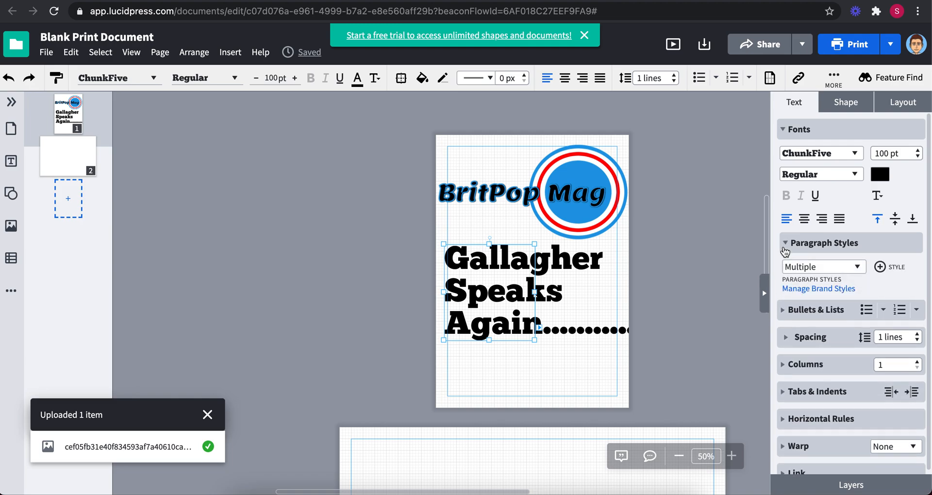
click(839, 269)
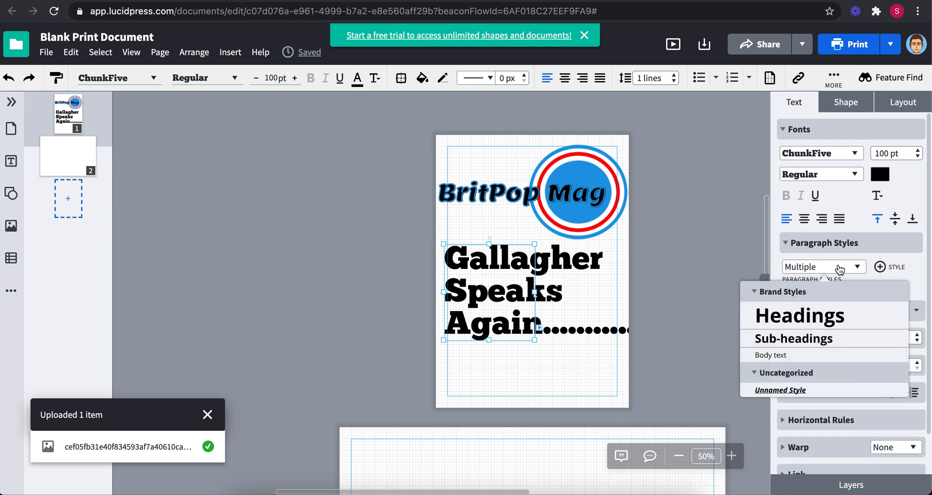
click(785, 243)
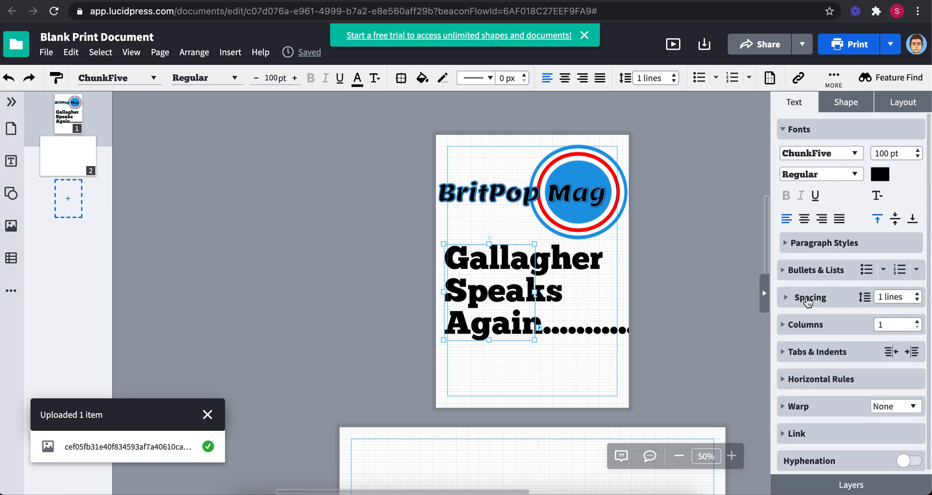
click(791, 301)
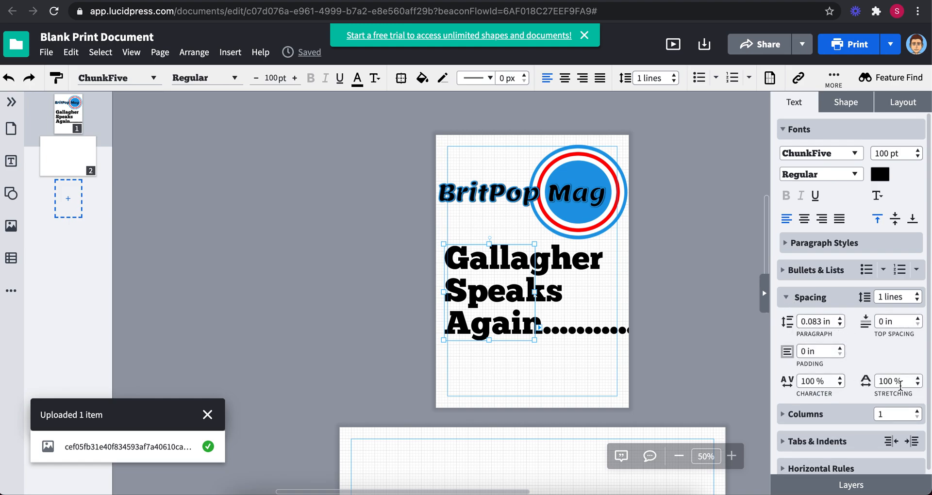
Step: Adjust the headline's text stretching, trying 120% before settling on 80%
click(917, 379)
click(918, 379)
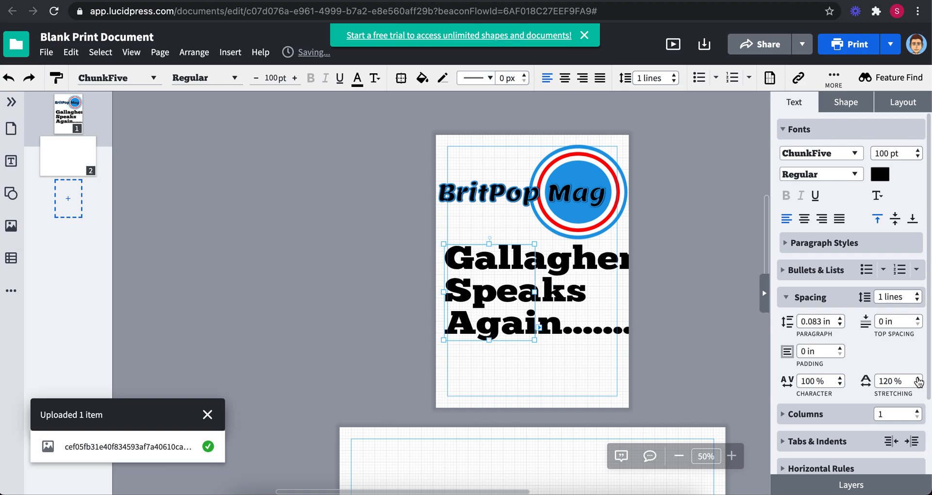
click(918, 385)
click(918, 385)
click(918, 385)
click(918, 385)
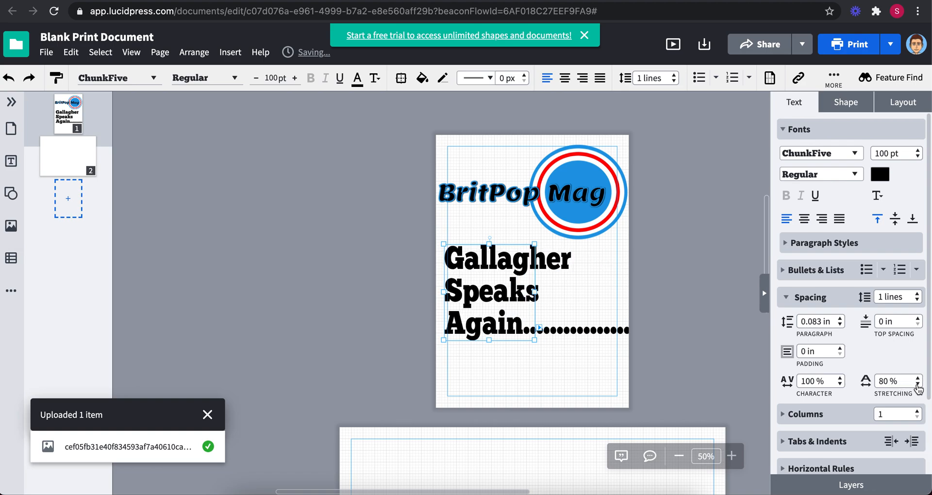
Step: Adjust the headline's character spacing, trying 120% before settling on 90%
click(842, 379)
click(842, 379)
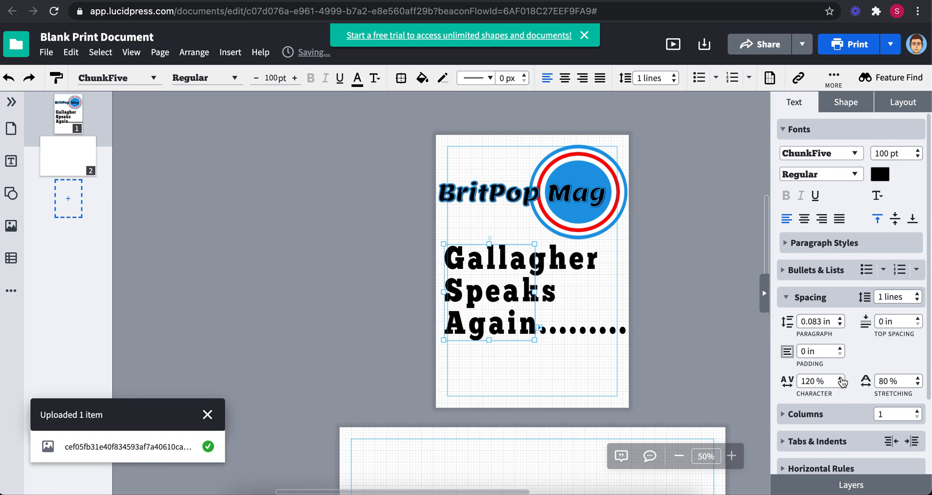
click(841, 384)
click(842, 385)
click(841, 384)
click(841, 384)
click(842, 378)
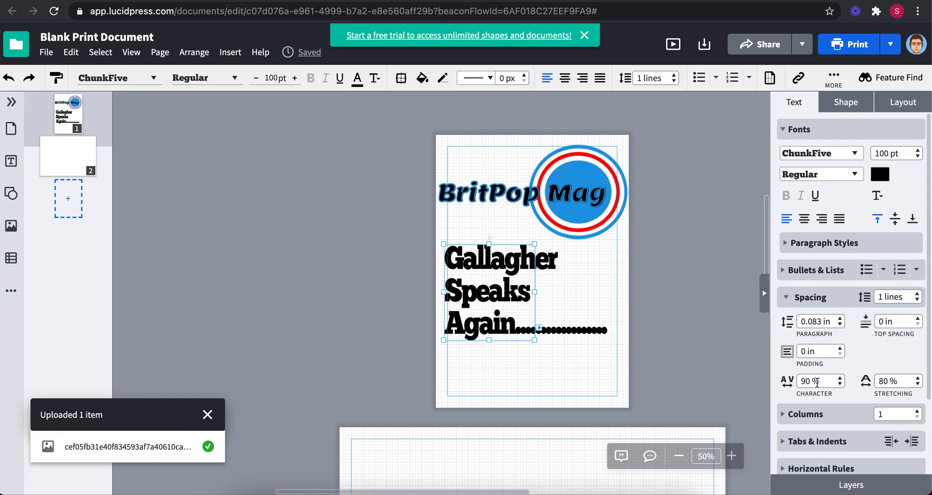
Step: Collapse the spacing options and set the headline's text colour to dark blue
click(786, 297)
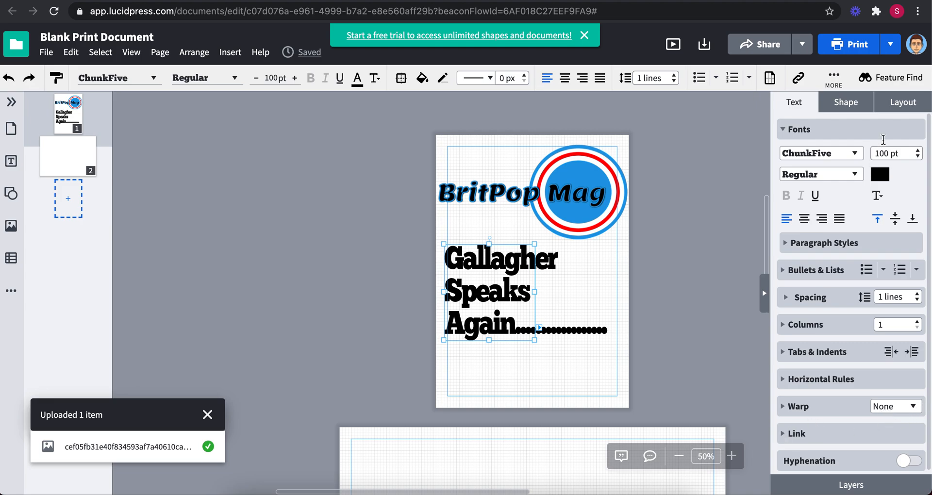
click(878, 177)
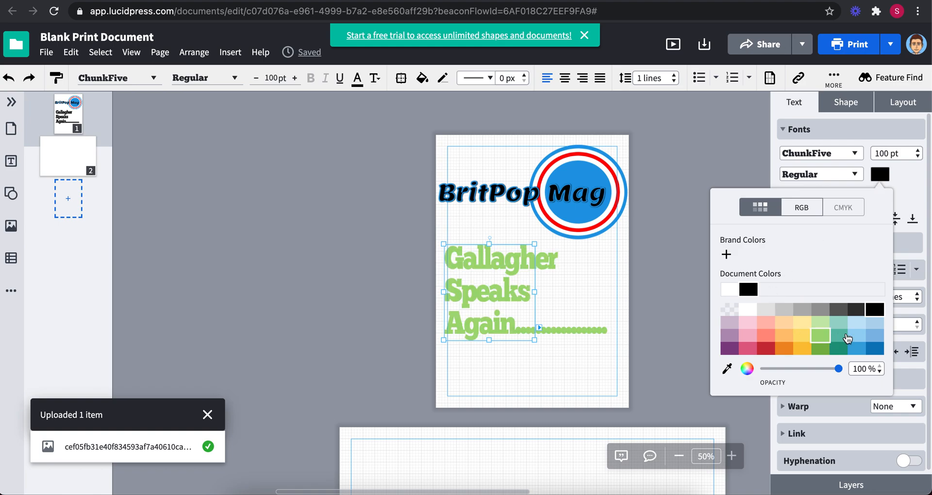
click(880, 351)
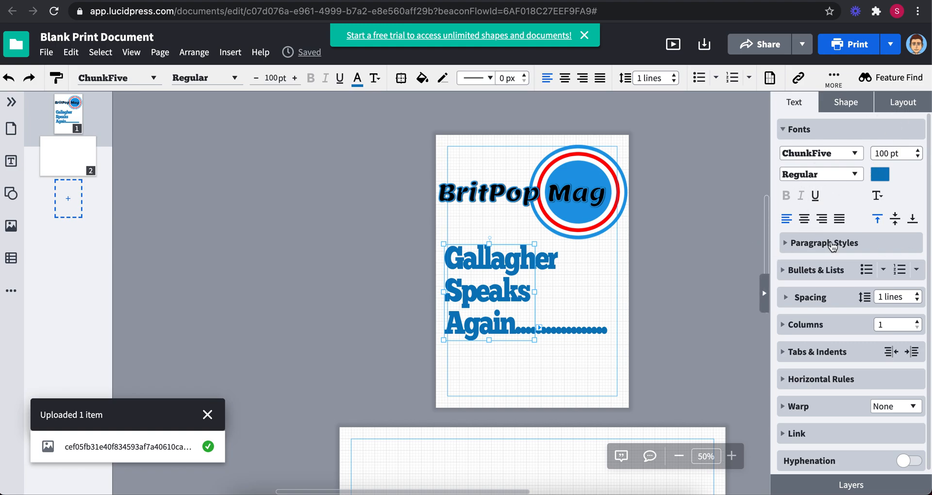
Step: Fill the headline's text box with light pink
click(844, 104)
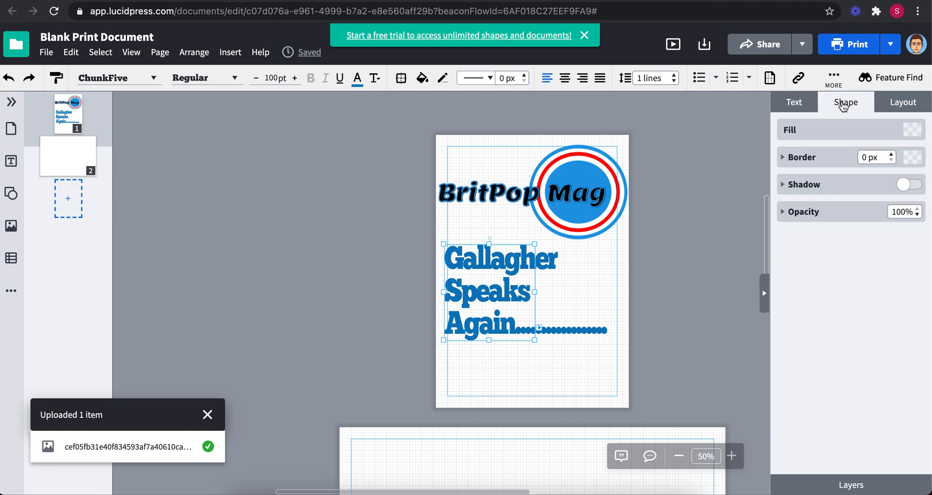
click(910, 130)
click(785, 277)
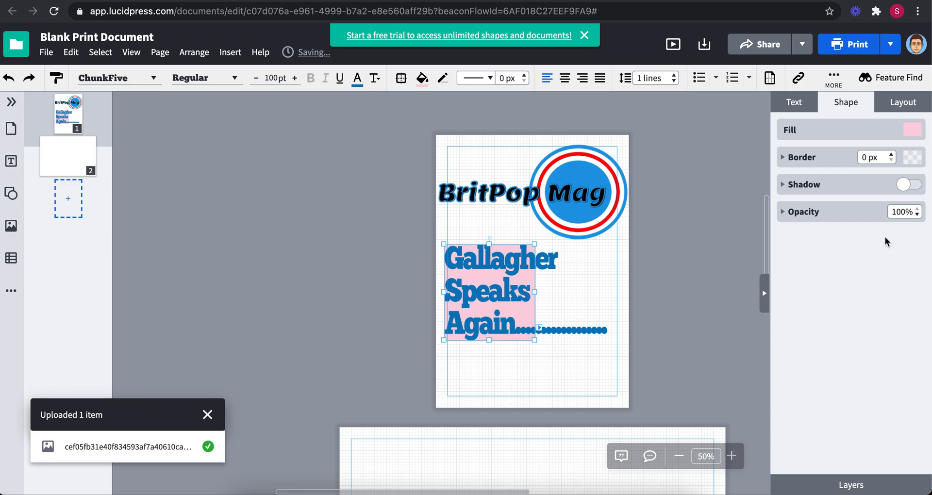
Step: Give the headline's text box a 3 px black border and widen the box to about 7.2 in to enclose the text
click(891, 155)
click(891, 155)
click(913, 158)
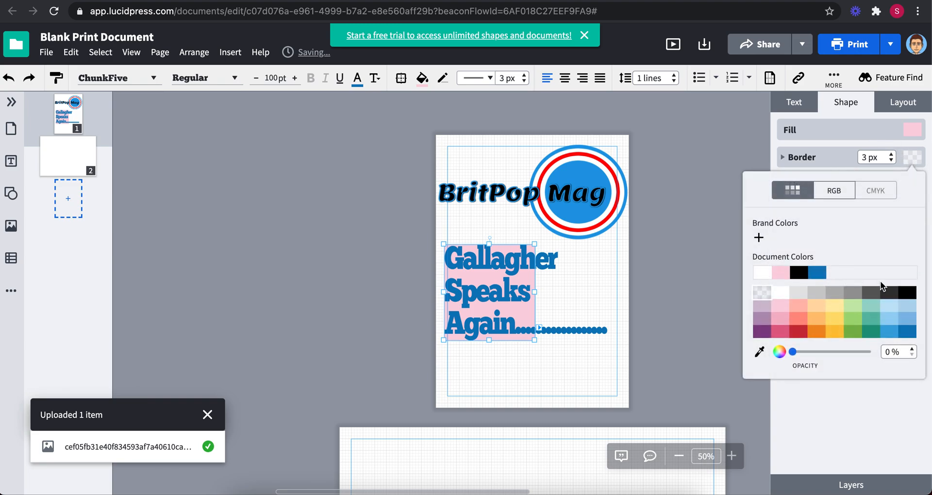
click(908, 293)
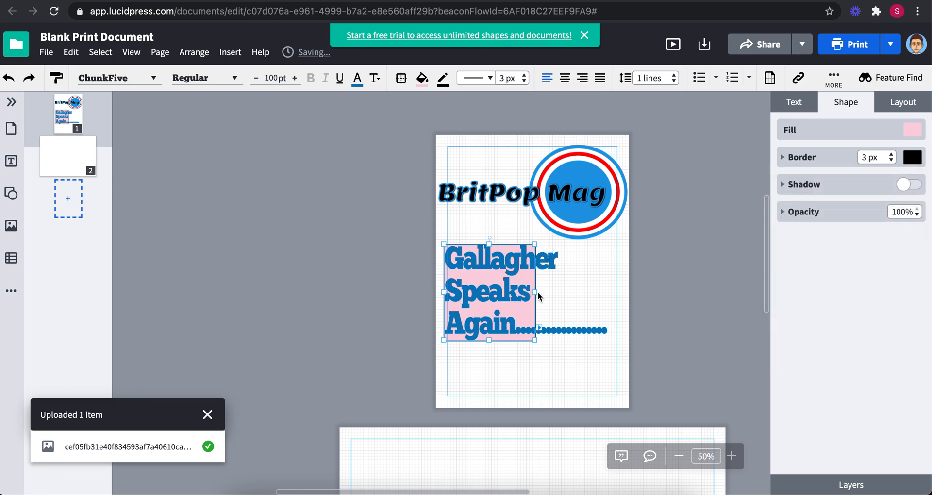
drag(536, 292, 612, 290)
click(656, 275)
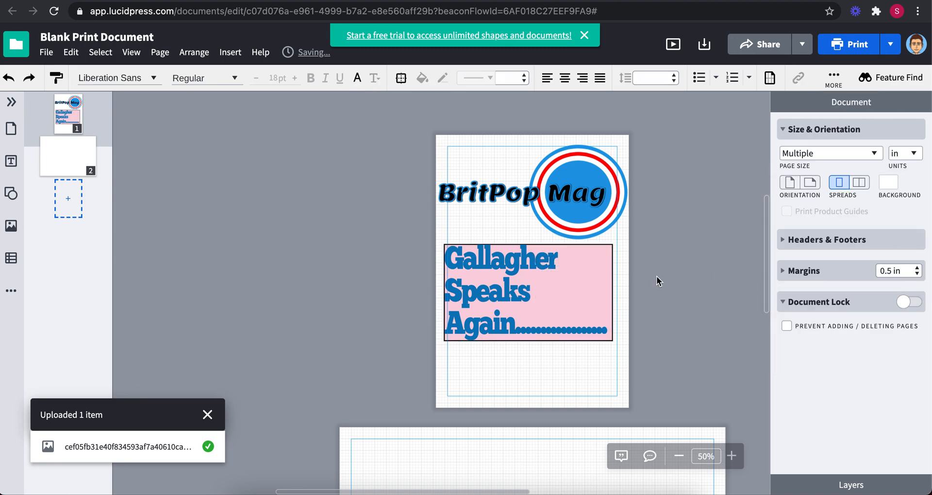
Step: Try a shadow on the headline's text box and turn it off again
click(555, 301)
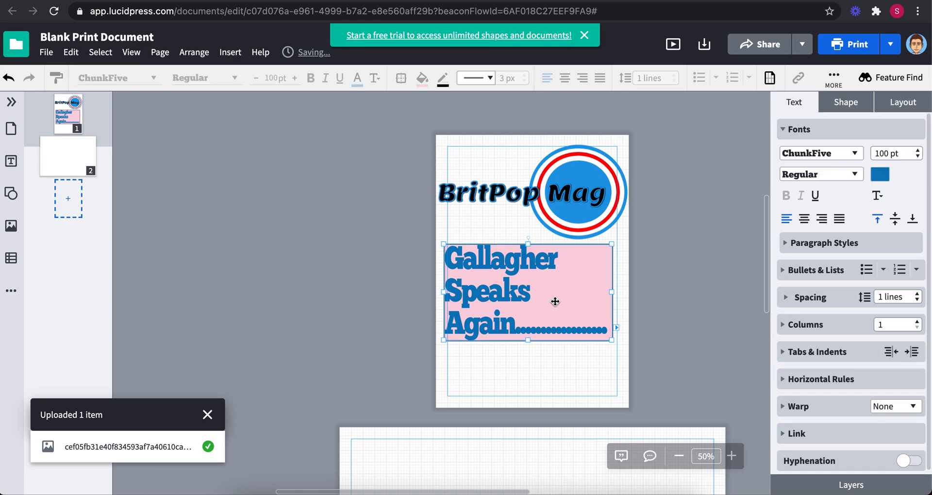
click(845, 102)
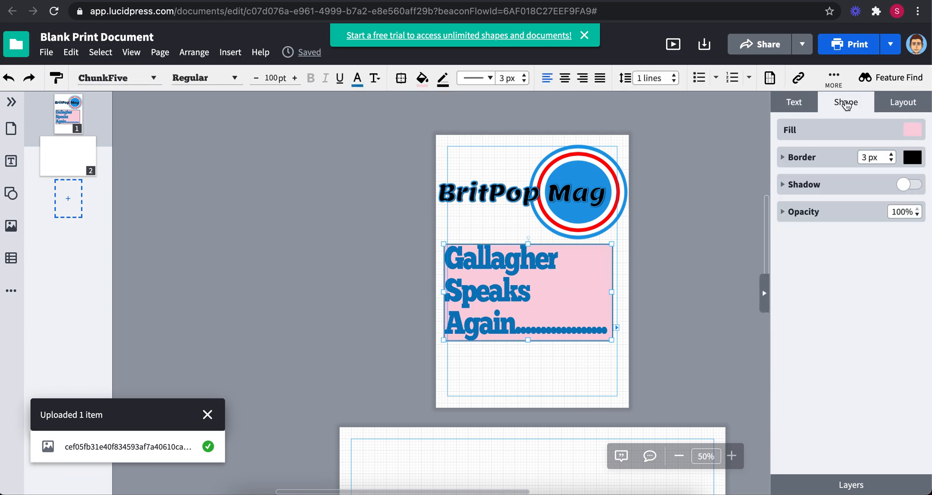
click(904, 187)
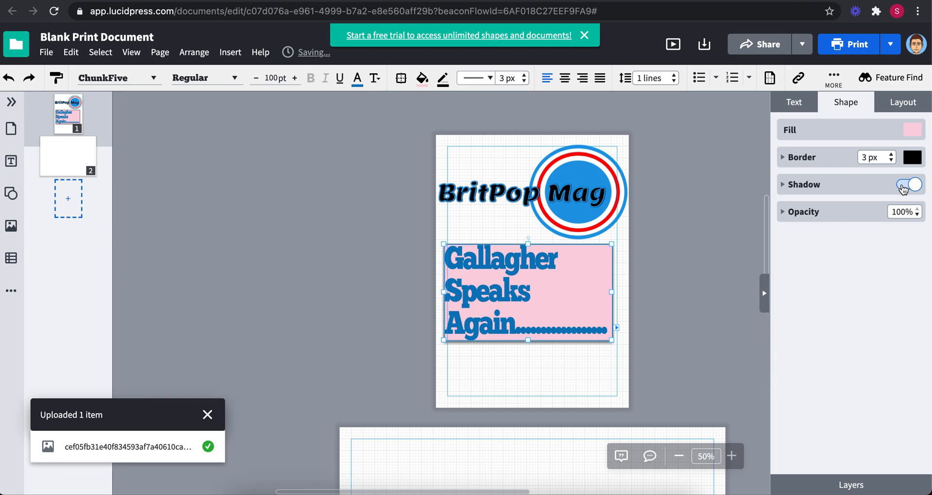
click(903, 187)
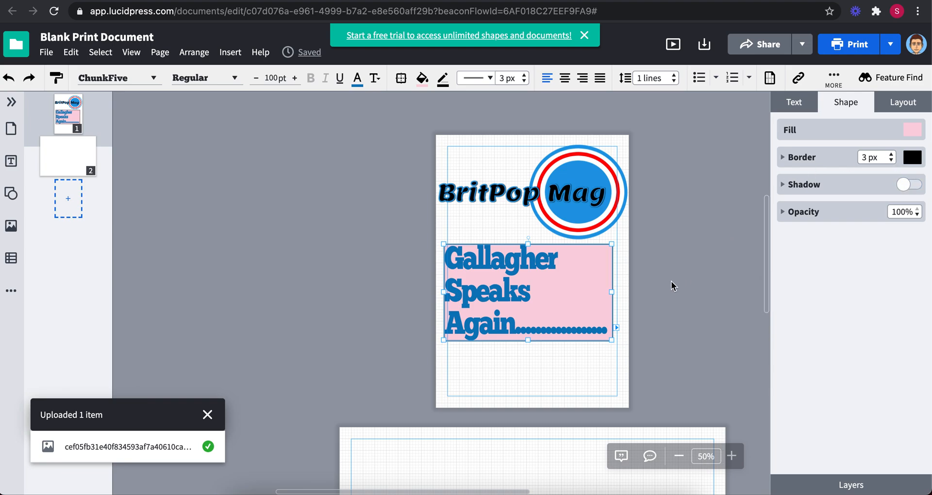
Step: Make the fill of the headline's text box transparent again
click(911, 135)
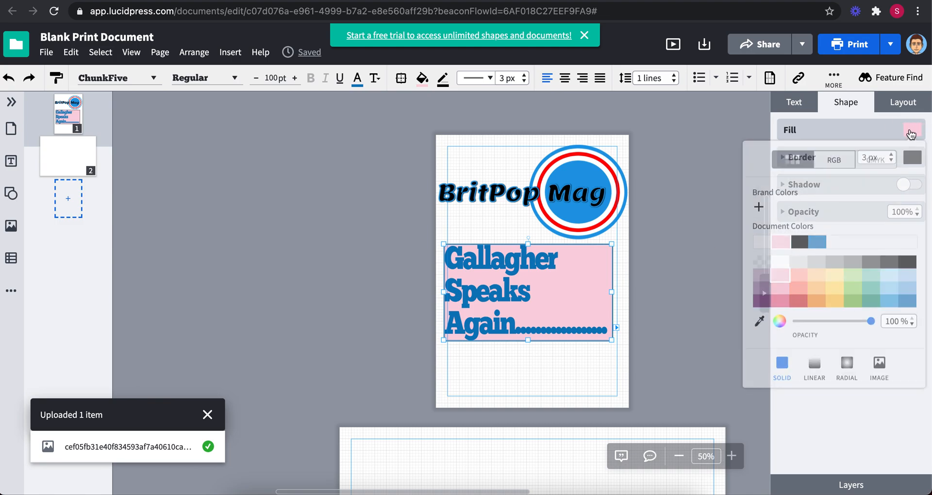
click(764, 266)
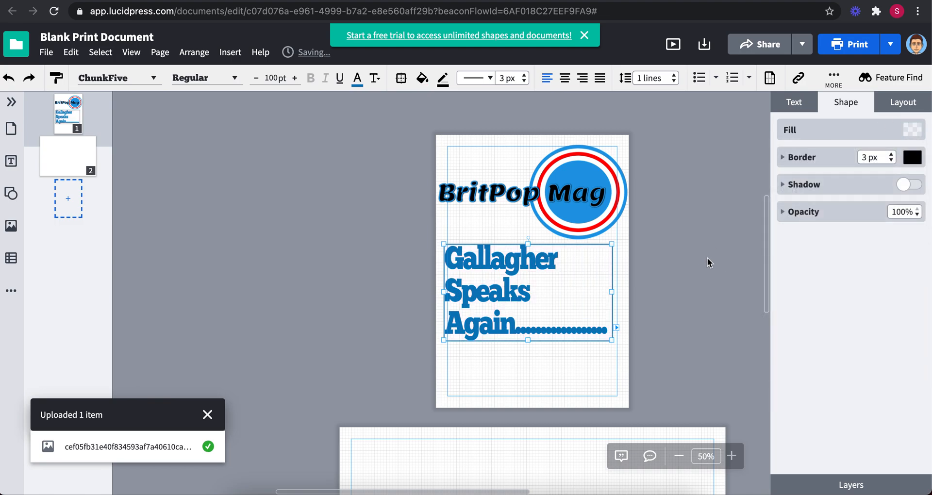
click(705, 257)
Step: Open the arrangement and ordering options for the headline's text box
click(496, 319)
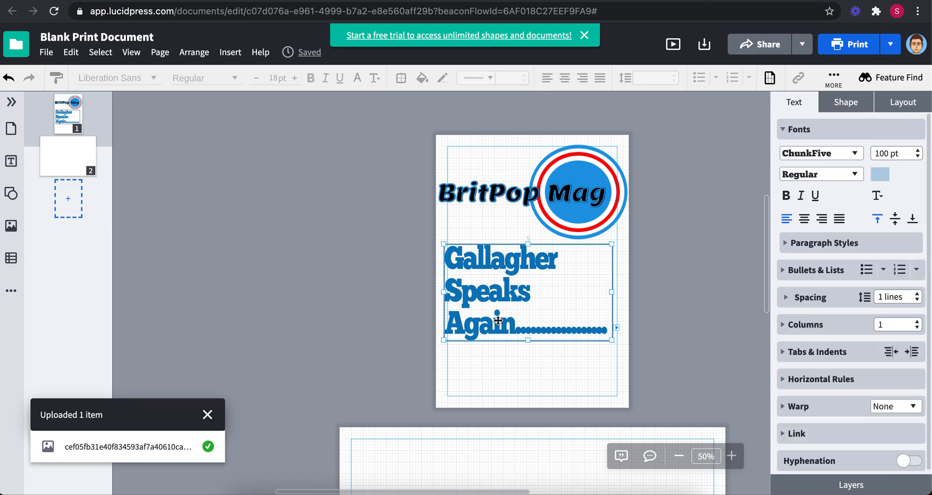
click(899, 109)
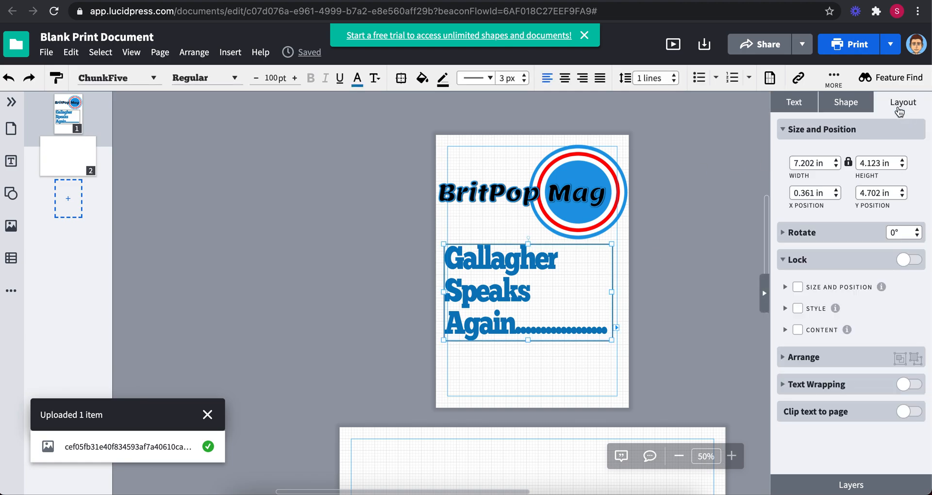
click(785, 358)
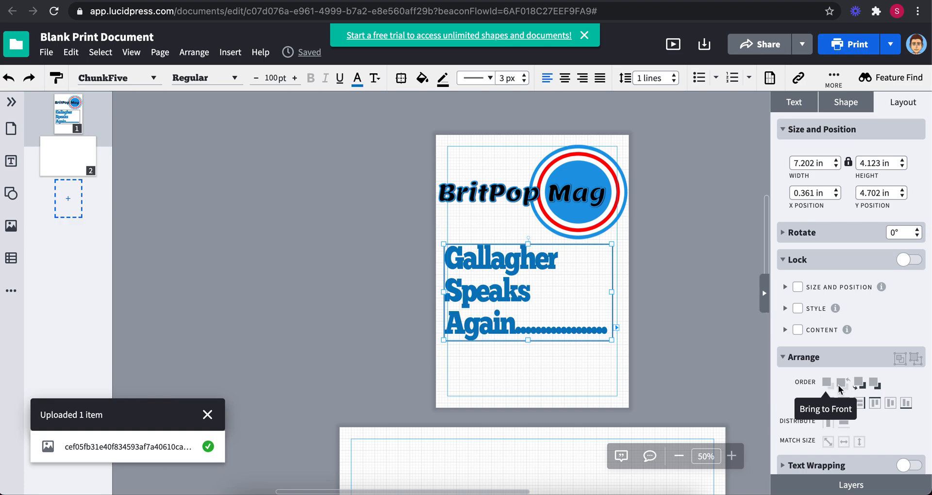
Step: Add a heading text box reading "Random" on top of the page 1 headline
click(10, 161)
drag(83, 178, 539, 265)
text(E)
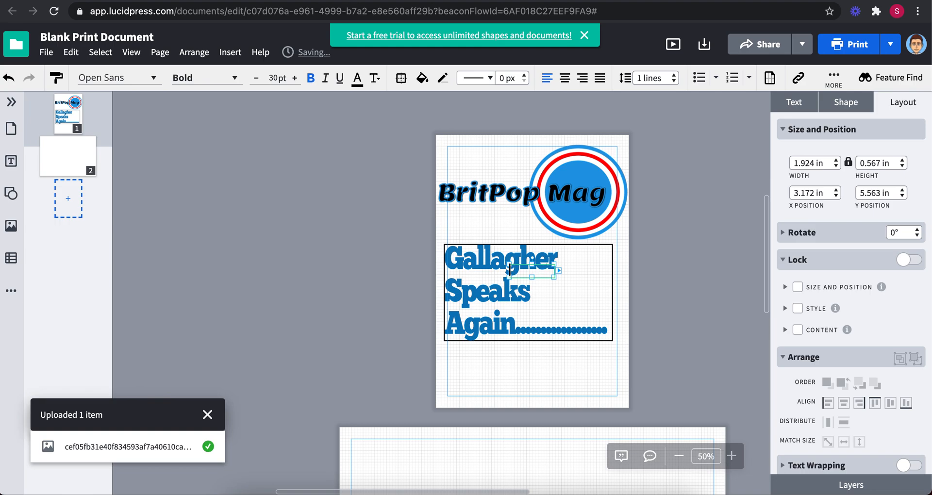
text(ando)
click(573, 396)
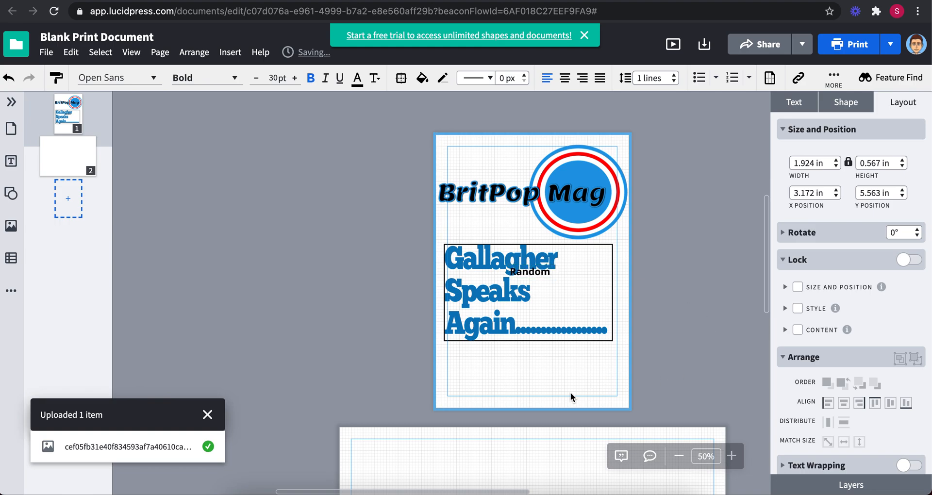
Step: Move the "Random" text box just beneath the headline's border on page 1
click(540, 271)
click(540, 266)
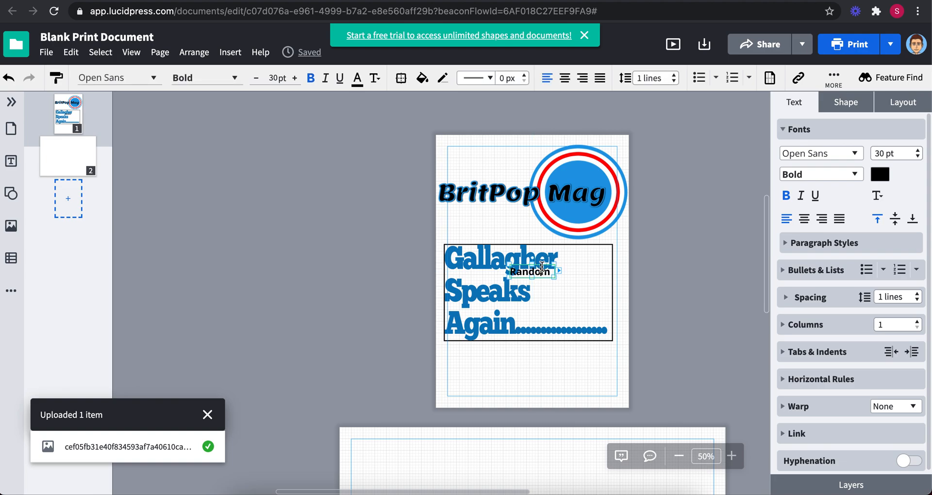
click(696, 296)
drag(530, 271, 508, 350)
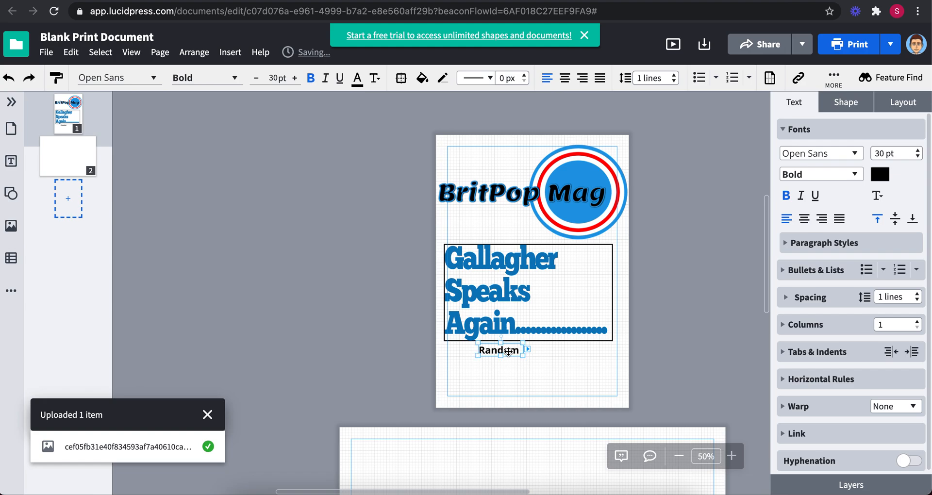
Step: Review the ordering, alignment and text wrapping options for the "Random" text box, and deselect it
click(897, 109)
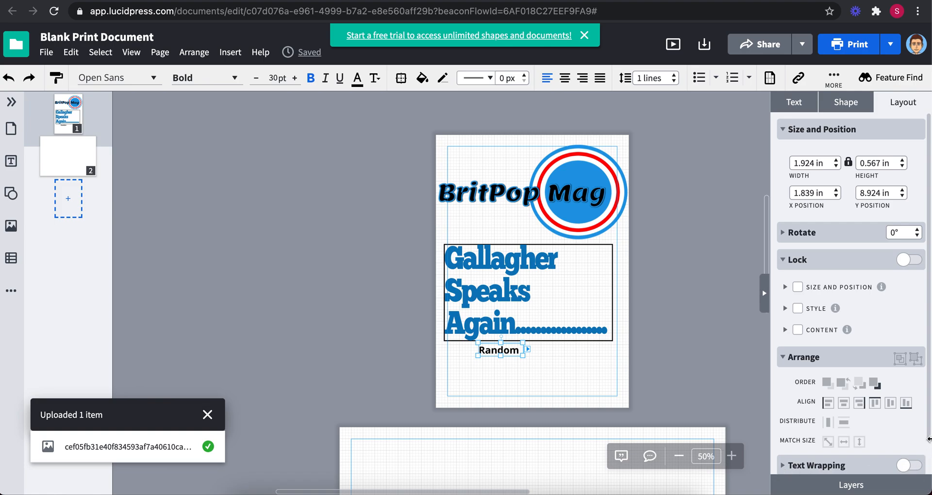
drag(929, 439, 929, 477)
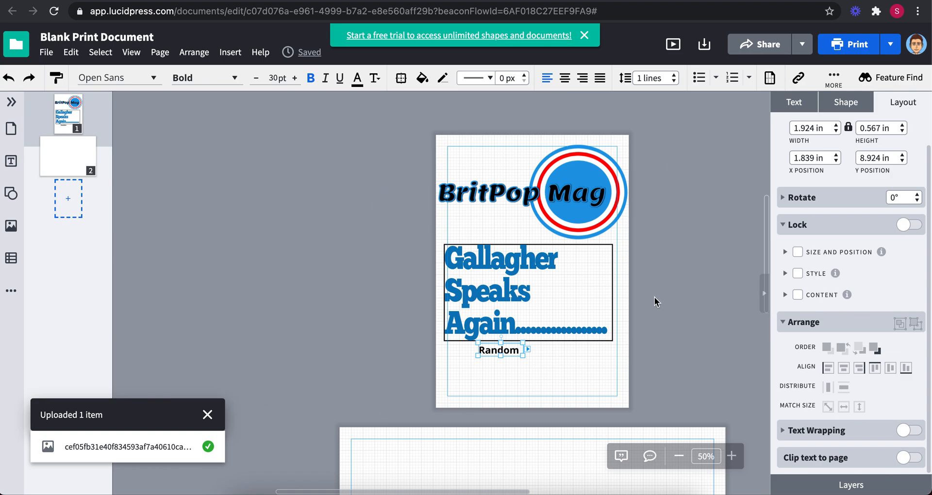
click(679, 303)
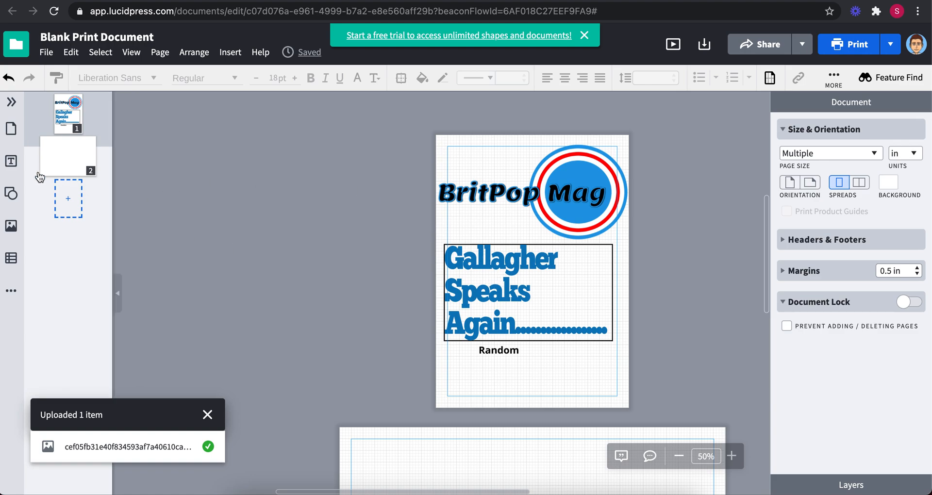
Step: Place the uploaded singer cut-out image on page 1 and enlarge it to about 10.9 in square, covering most of the cover
click(9, 233)
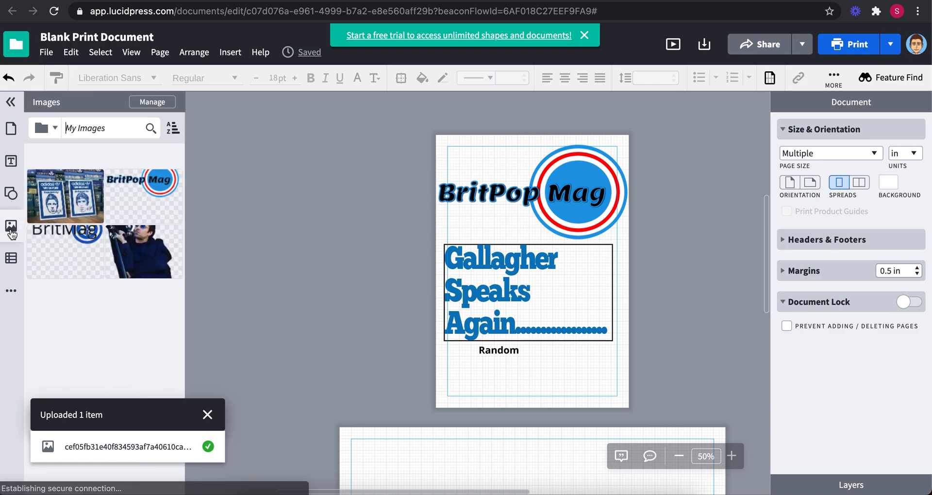
click(151, 256)
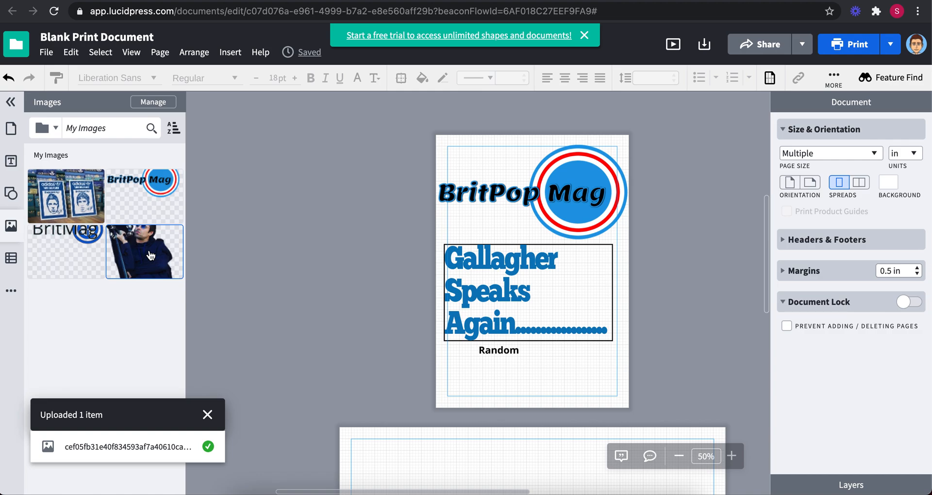
drag(150, 256, 494, 227)
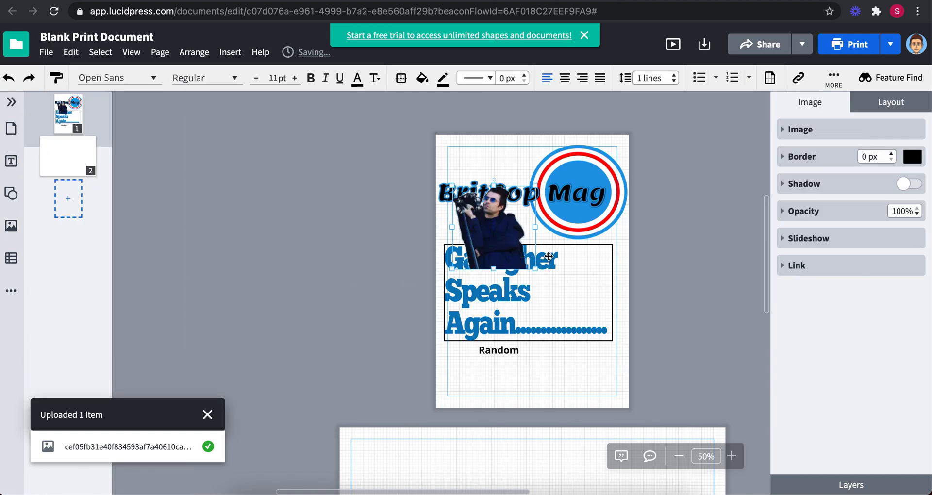
drag(536, 270, 631, 399)
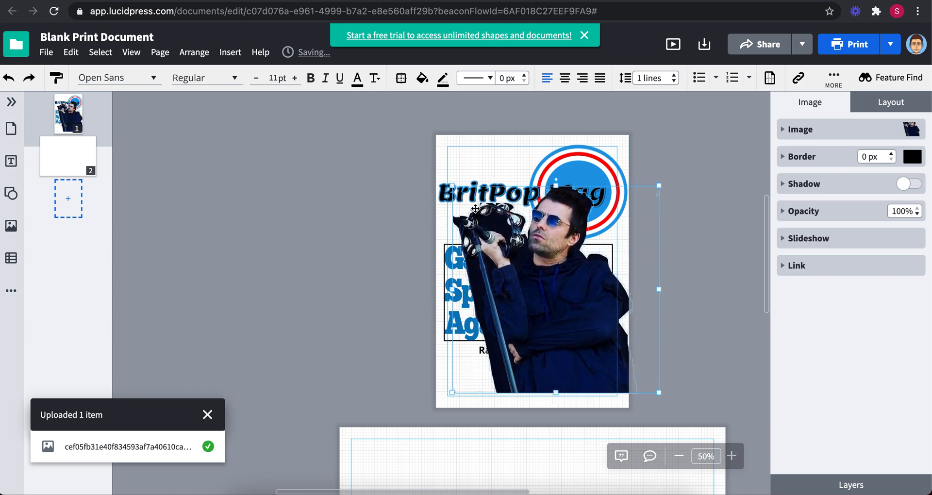
drag(454, 188, 407, 155)
drag(563, 278, 572, 294)
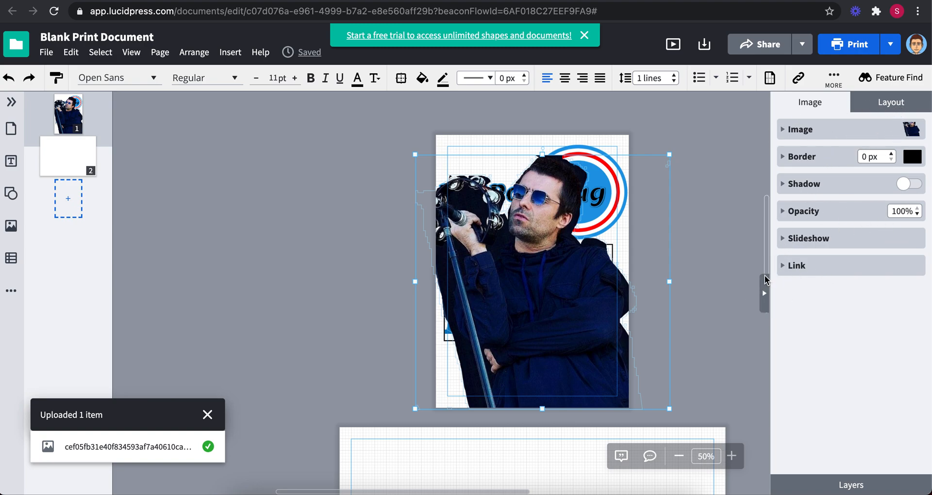
Step: Send the singer image backward, behind the headline and the "Random" text
click(884, 108)
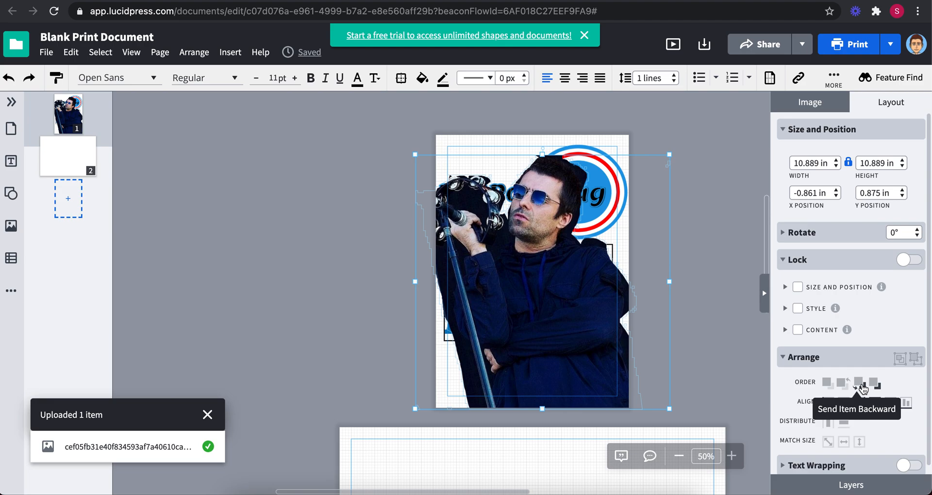
click(861, 387)
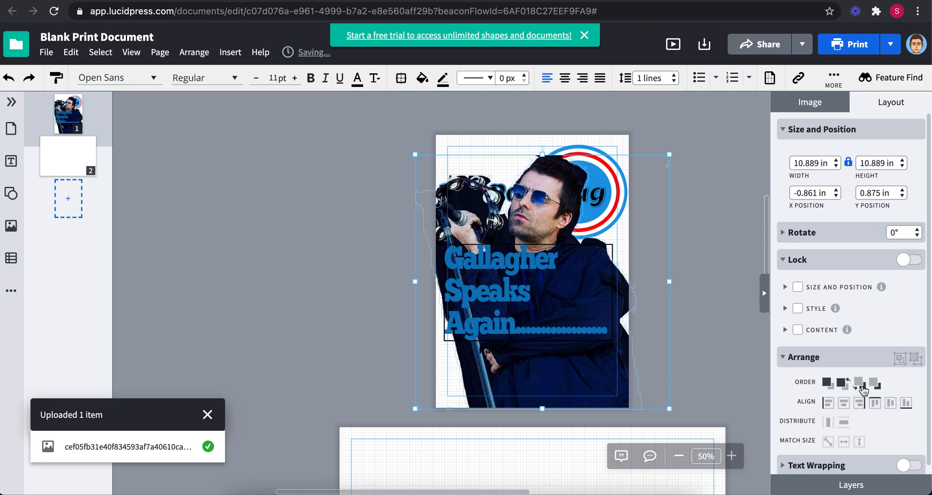
Step: Send the singer image one level back behind the BritPop Mag masthead, then bring it forward again and deselect it
click(862, 390)
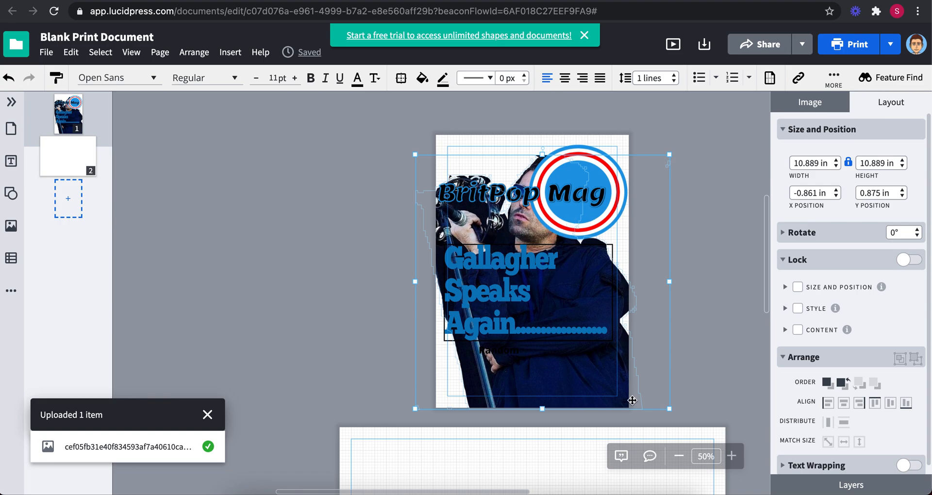
click(842, 383)
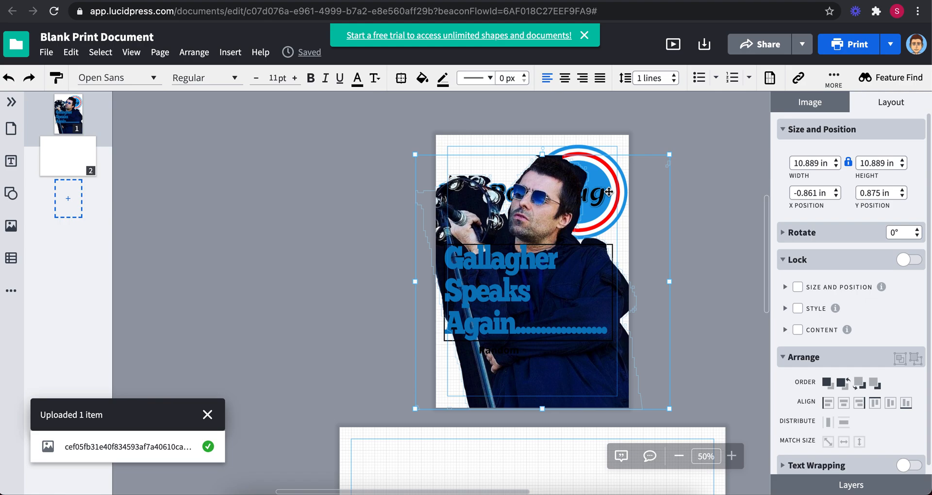
click(225, 190)
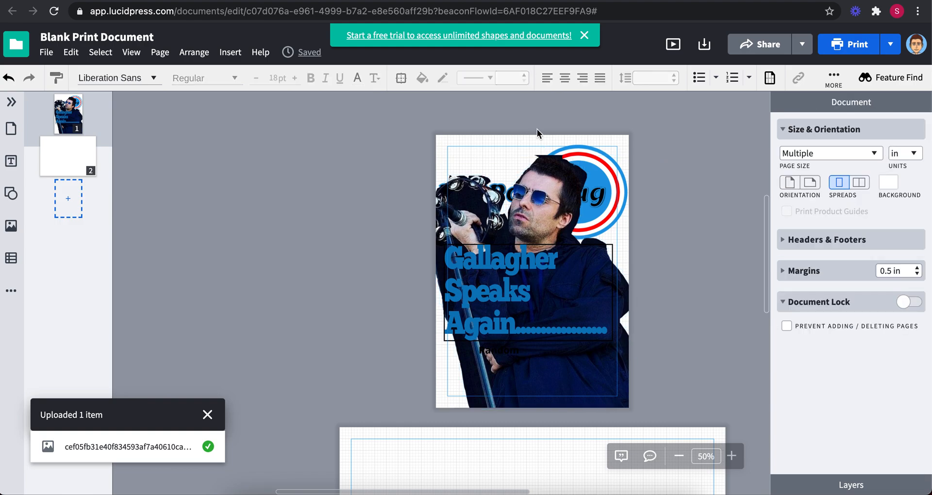
Step: Check page 1's properties and the singer image's layout options
click(508, 141)
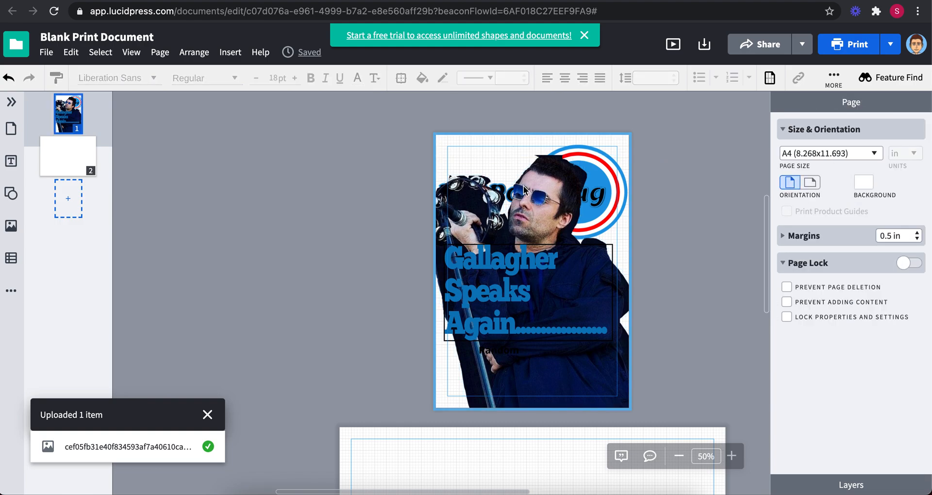
click(635, 179)
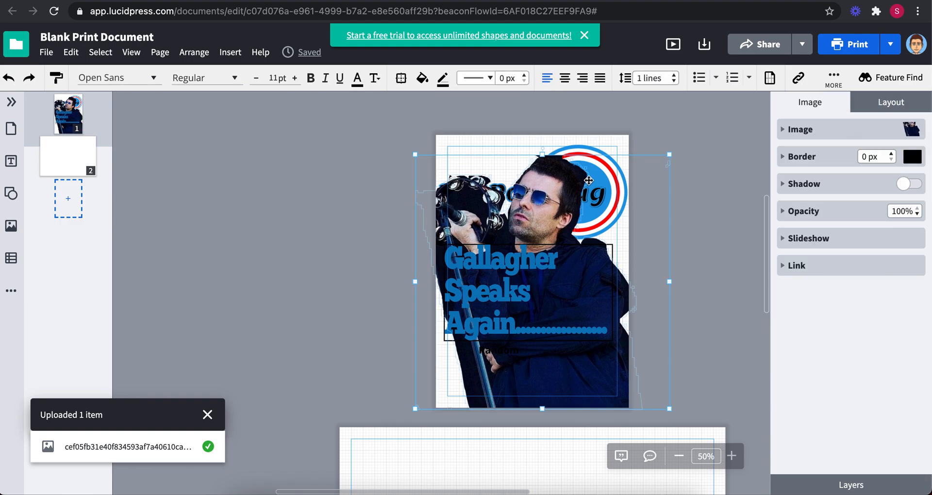
click(892, 111)
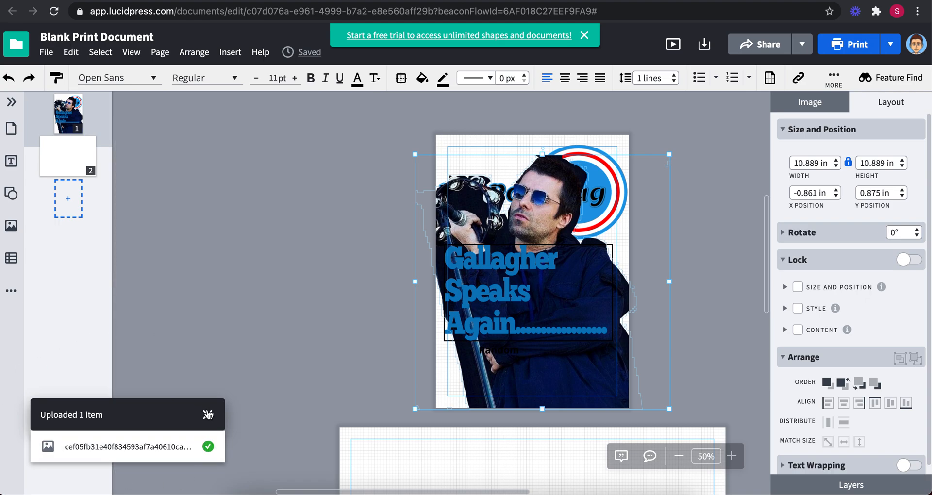
Step: Dismiss the upload notice and delete all the objects on page 1 together
click(206, 414)
click(331, 347)
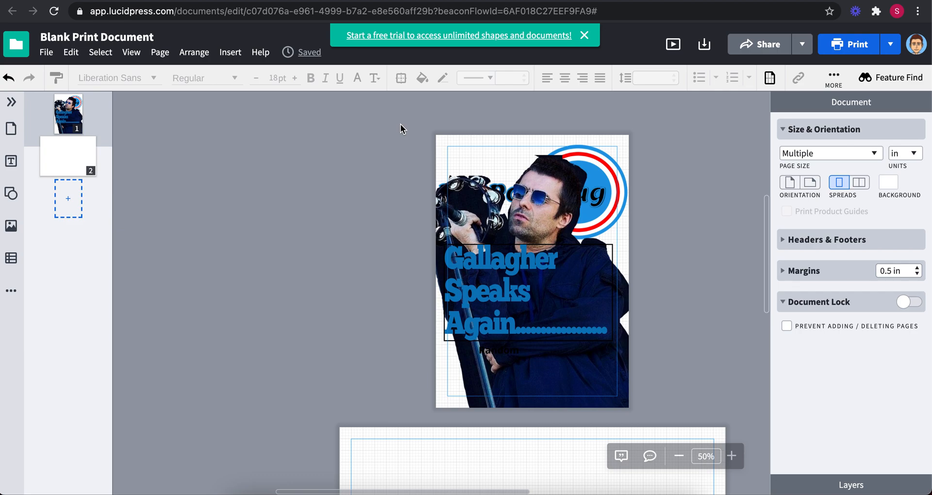
drag(391, 118, 704, 426)
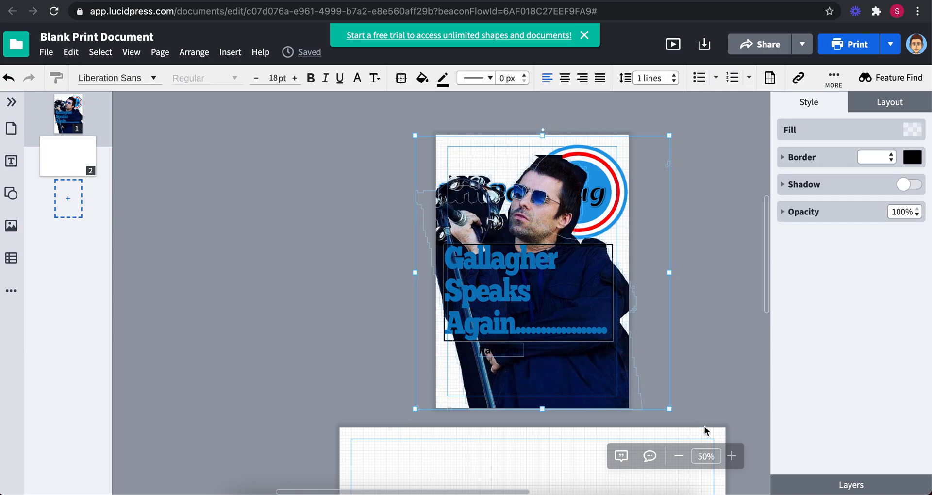
key(Delete)
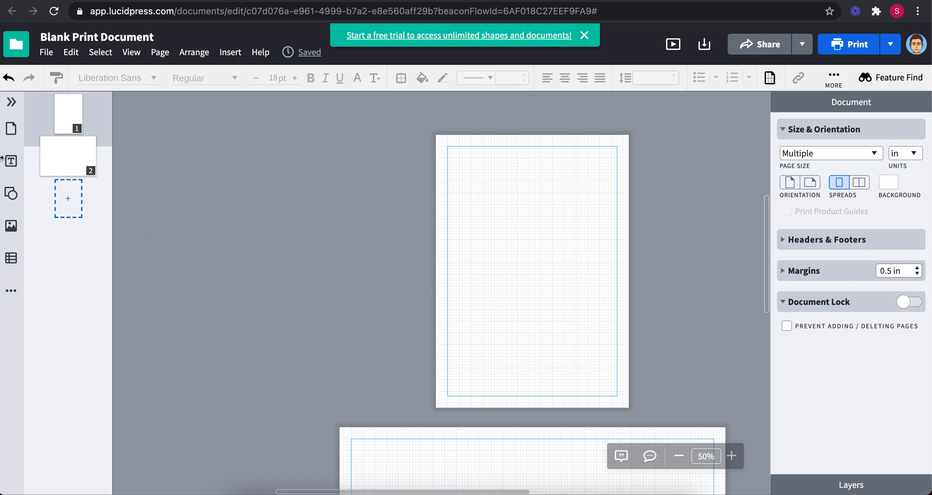
Step: Open the image manager and start uploading a new image from the computer
click(11, 226)
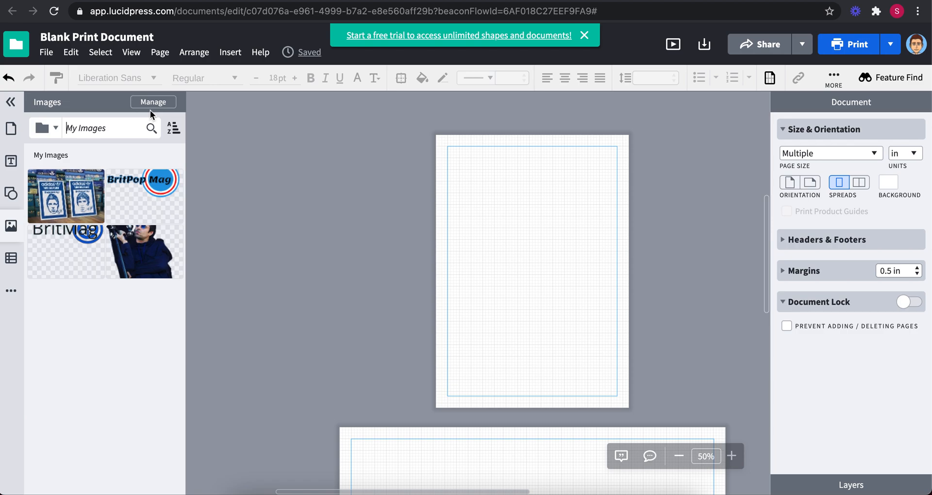
click(151, 105)
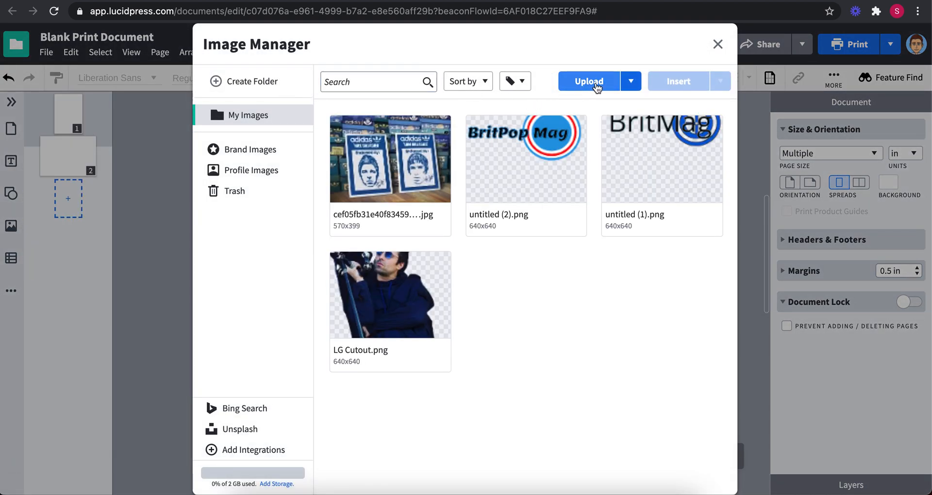
click(596, 86)
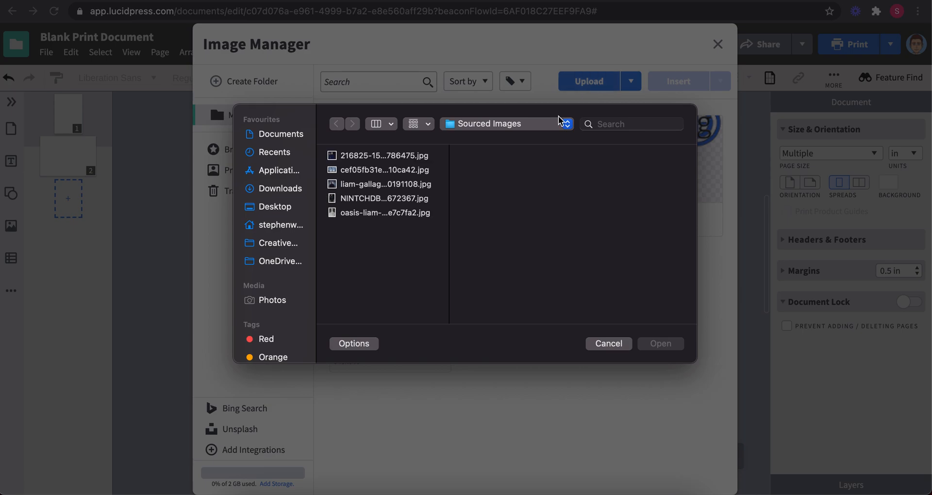
Step: Look through the Sourced Images and Original Images folders inside "Lesson 5 - Create and Gather Assets" for a cover image
click(534, 128)
click(536, 140)
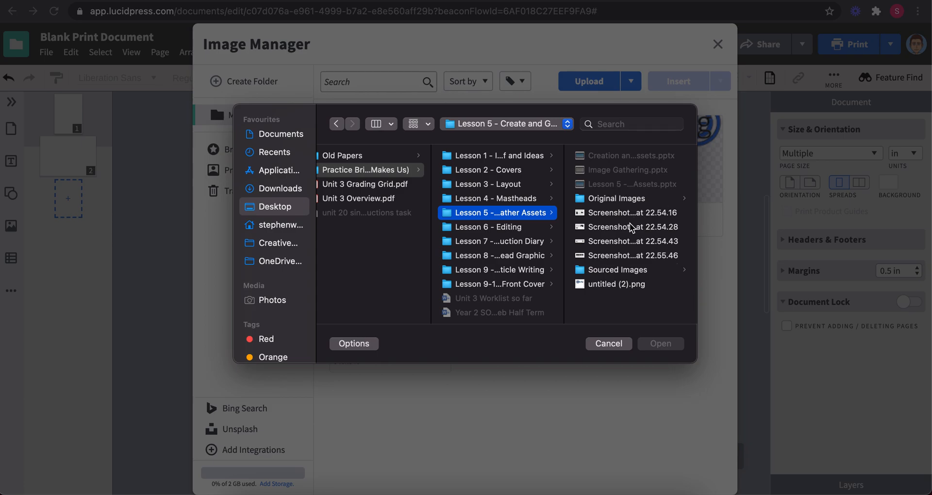
click(630, 271)
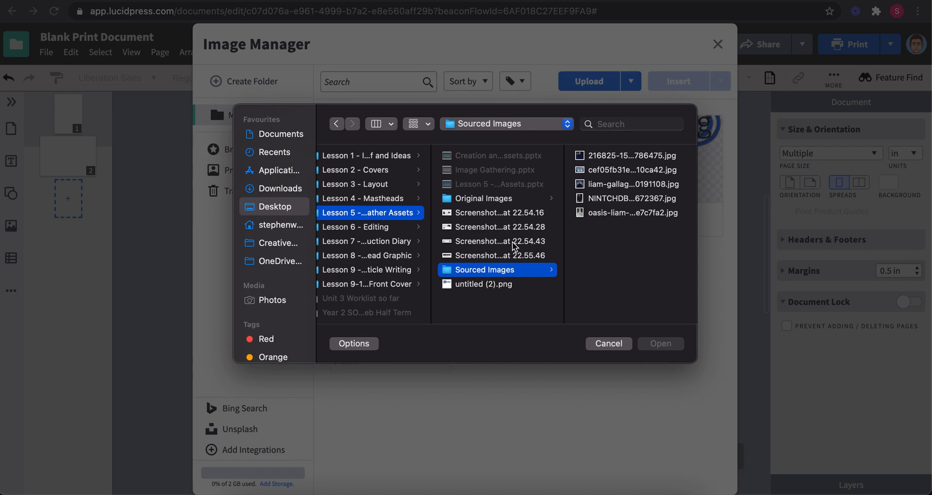
click(485, 201)
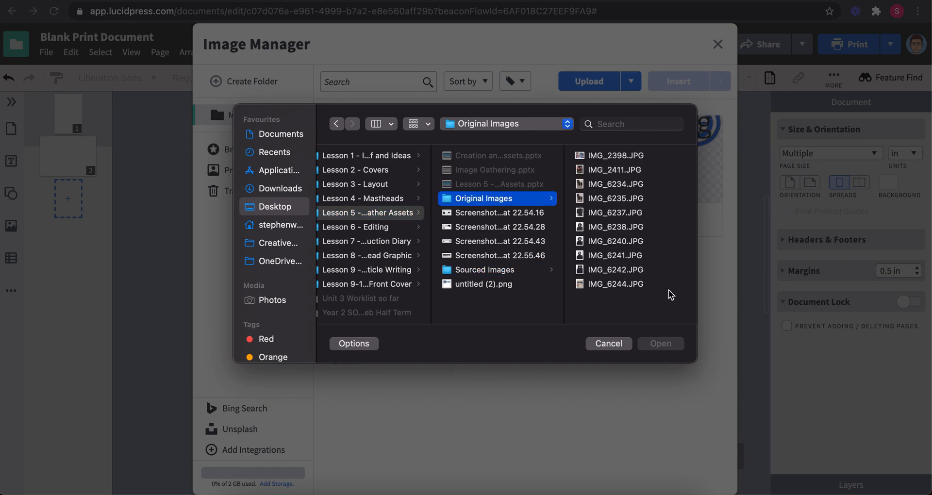
click(464, 285)
click(453, 270)
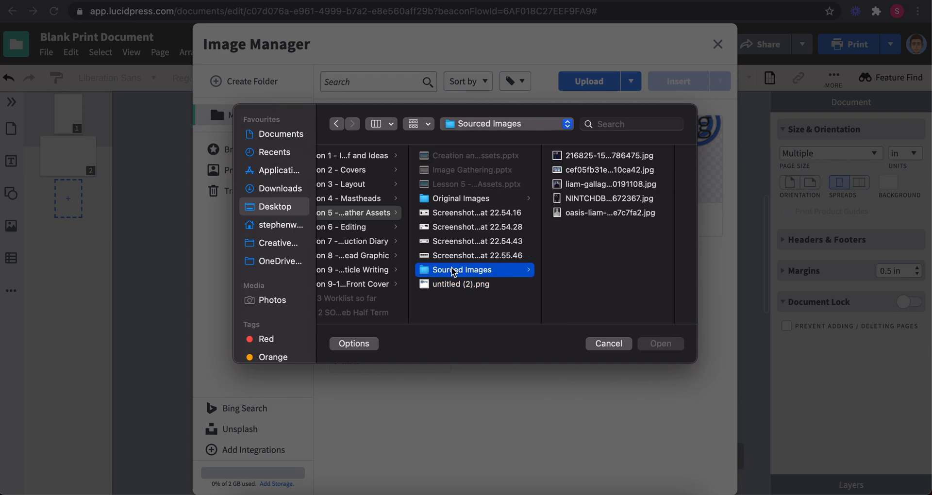
click(462, 201)
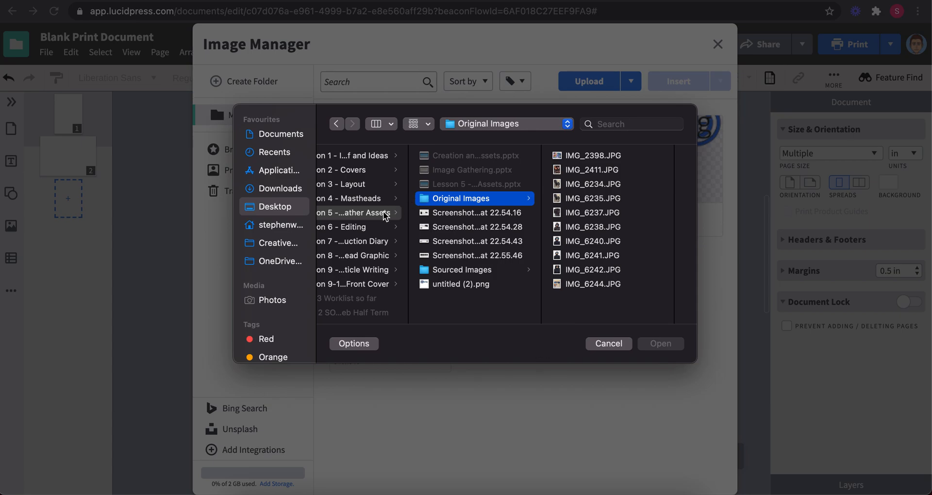
Step: Upload "Front Cover (1).jpg" from the "Lesson 9-10 - Front Cover" folder within the Practice Brief 1 folder
click(529, 127)
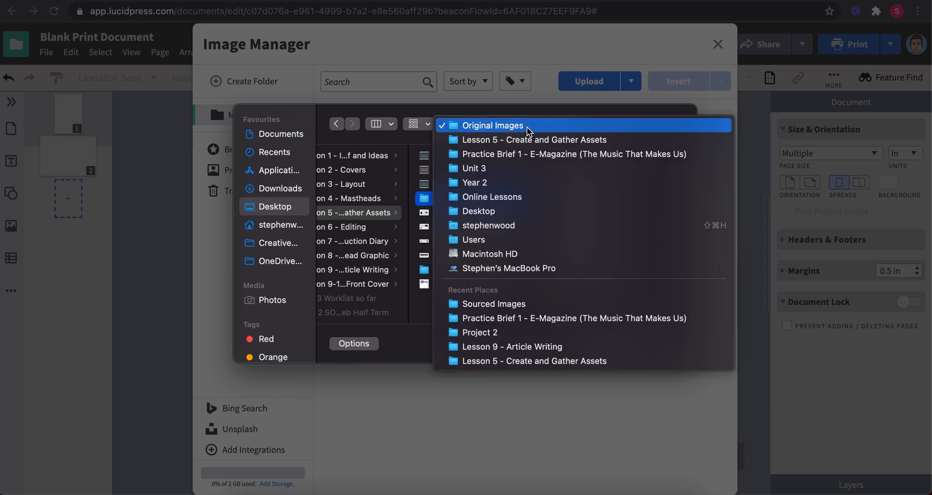
click(504, 154)
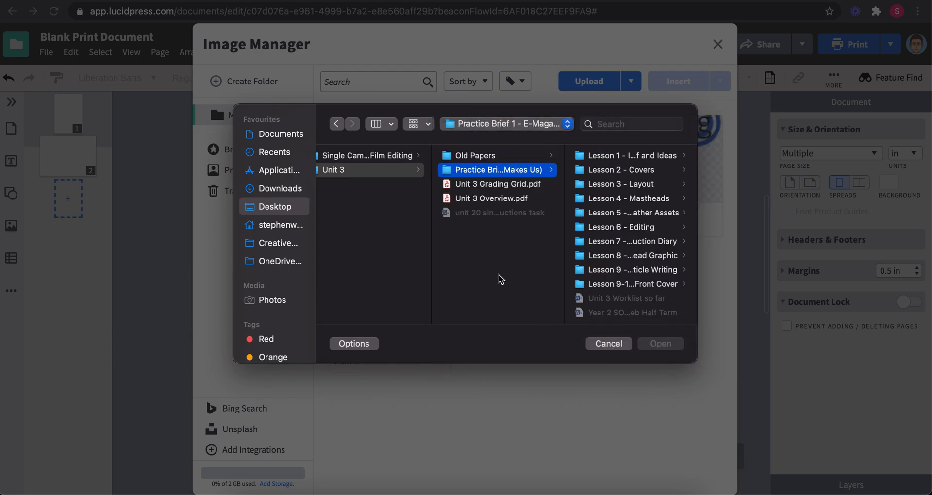
drag(689, 365, 729, 422)
click(664, 227)
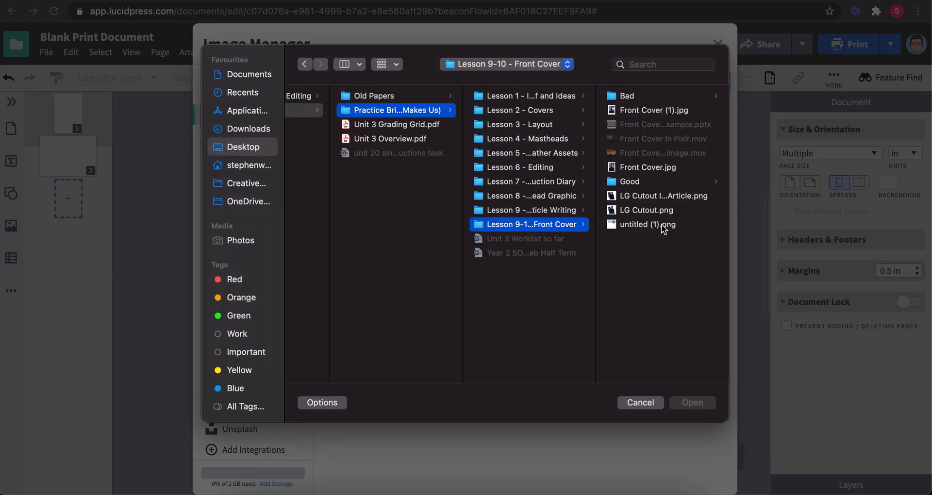
click(654, 111)
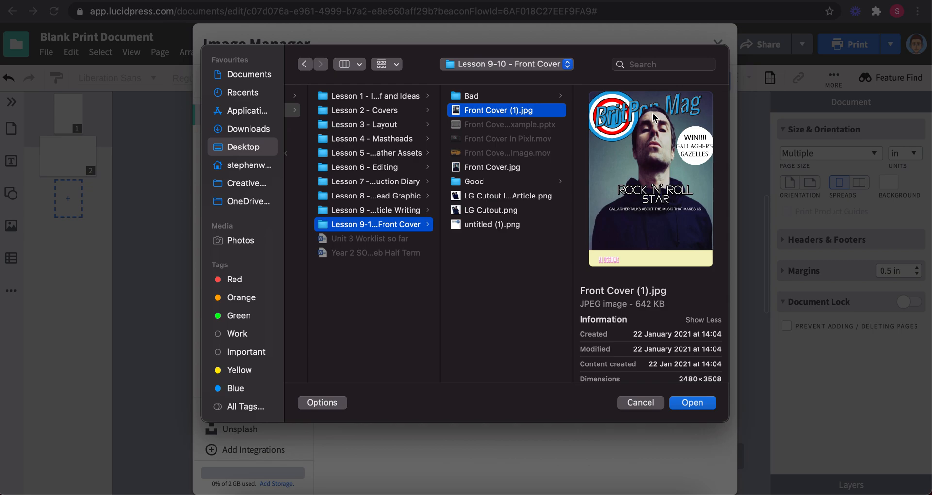
key(Return)
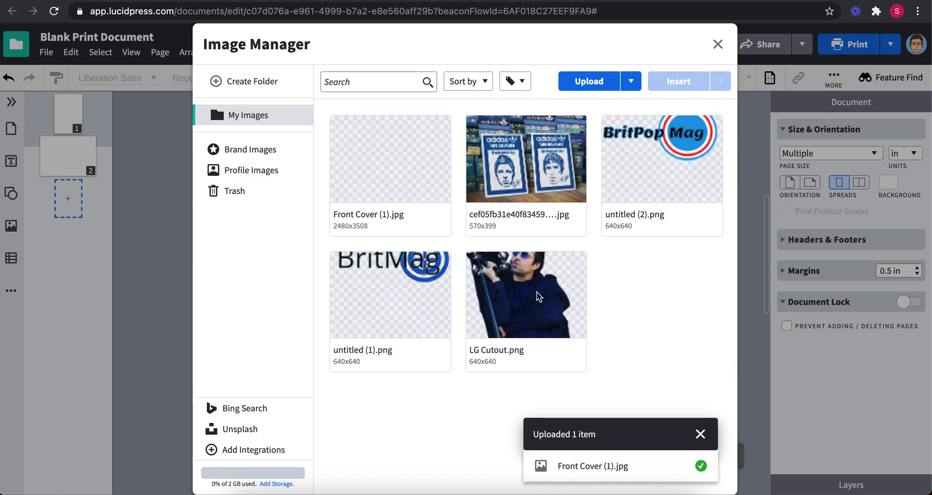
Step: Insert "Front Cover (1).jpg" on page 1, align it with the page corner and enlarge it to fill the whole page
click(387, 177)
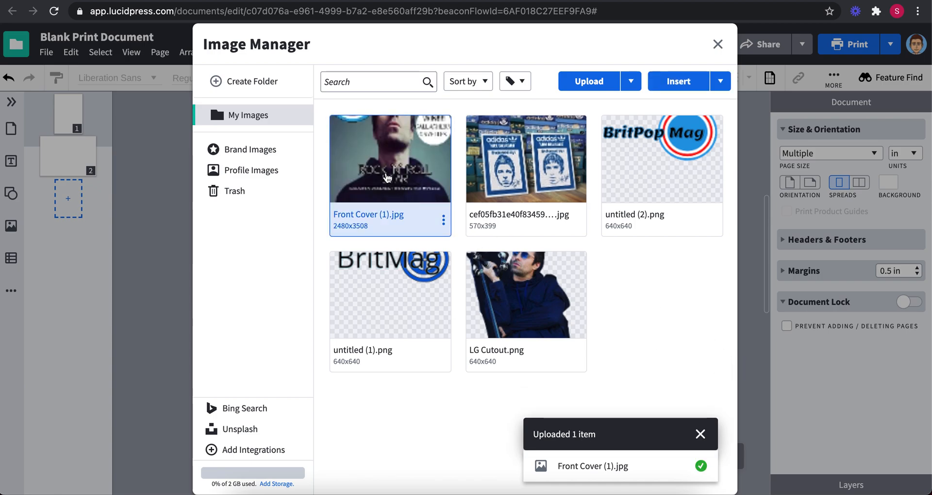
click(680, 87)
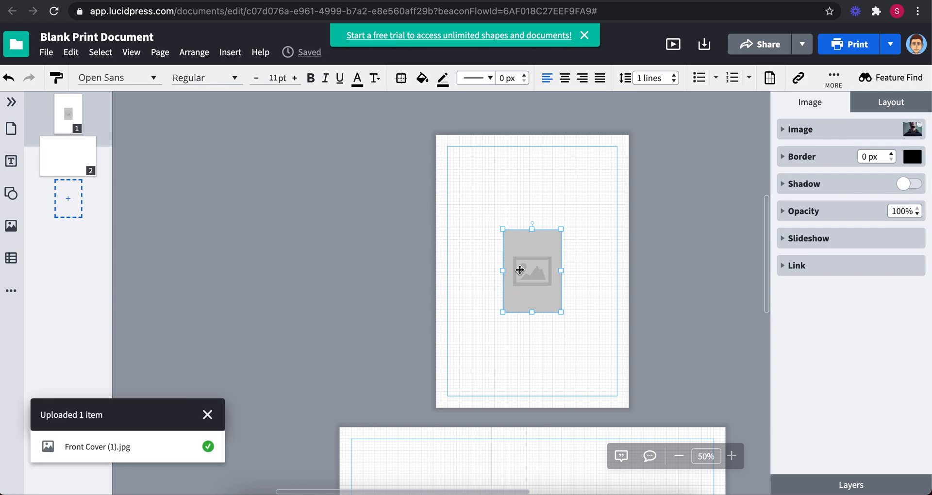
drag(525, 270, 459, 175)
drag(495, 217, 609, 410)
click(705, 311)
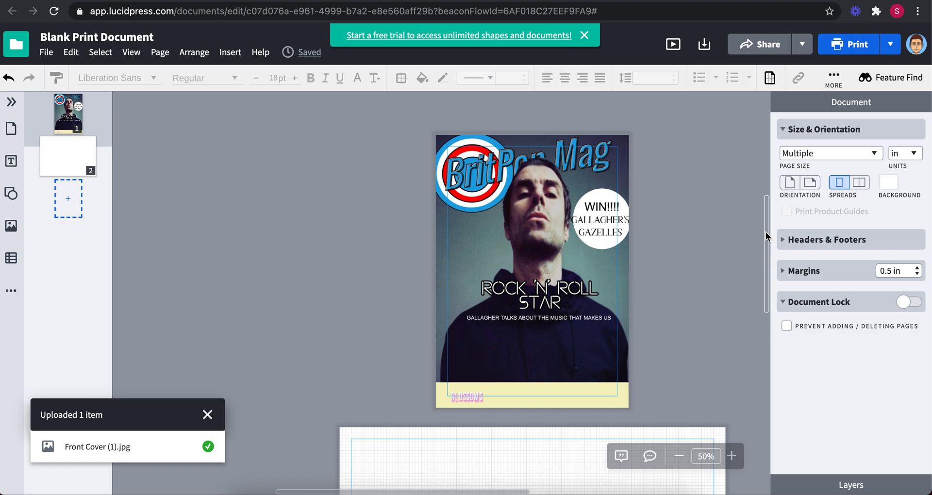
Step: Look over landscape page 2 and the finished cover, and dismiss the upload notice
scroll(765, 231, down, 2)
scroll(765, 258, down, 6)
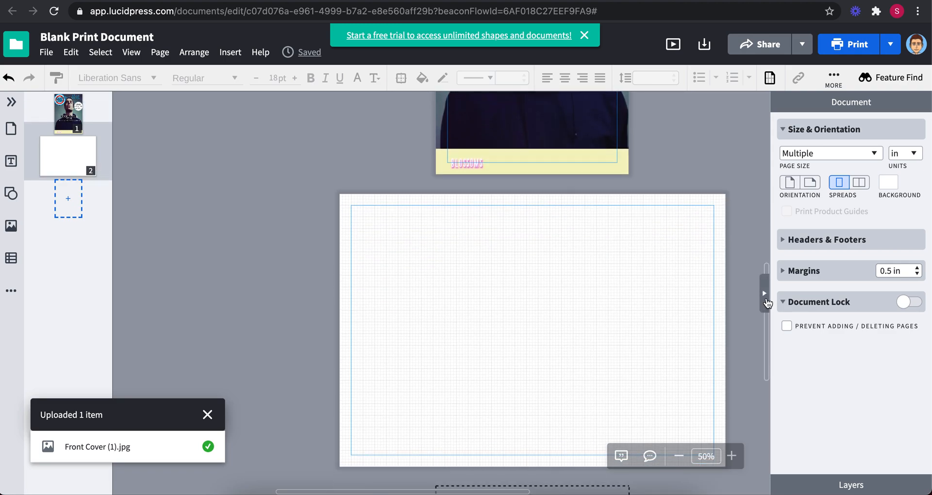
scroll(764, 238, up, 8)
scroll(765, 238, up, 1)
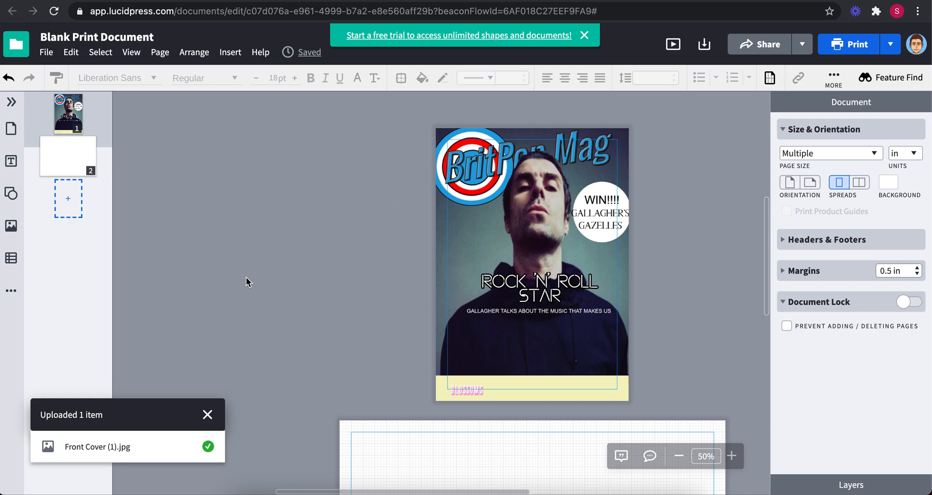
click(207, 415)
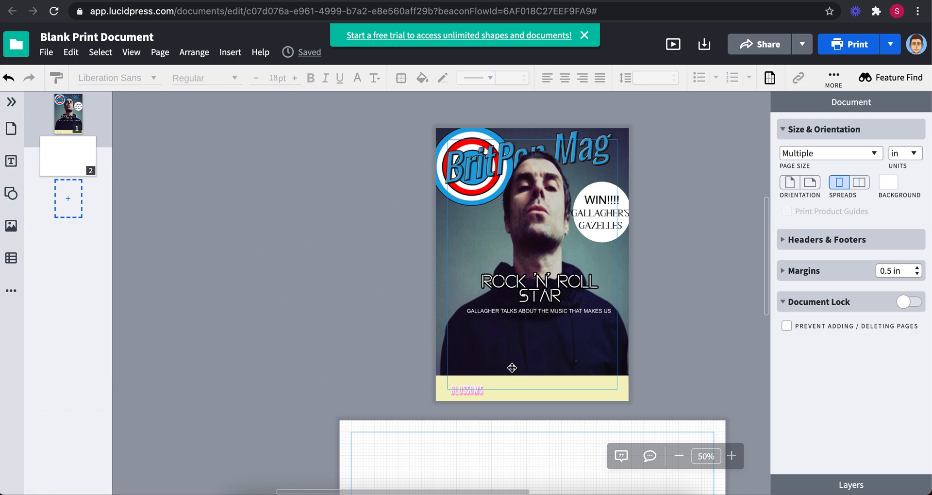